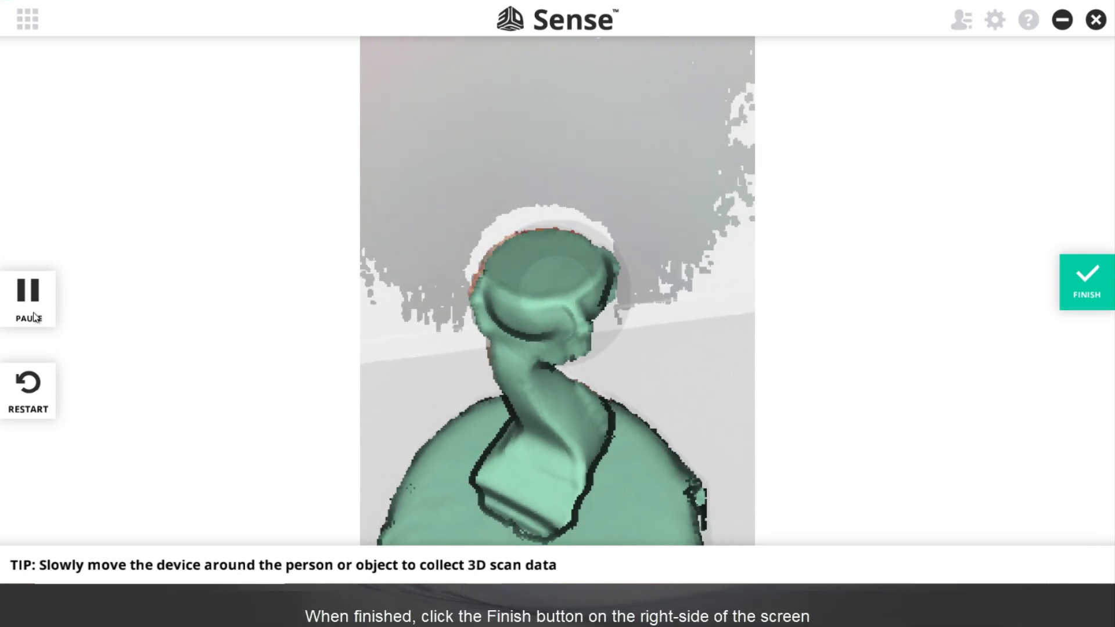
# - Finish the scan and crop it to a tight box around the carved leg, removing the table
pyautogui.click(1085, 285)
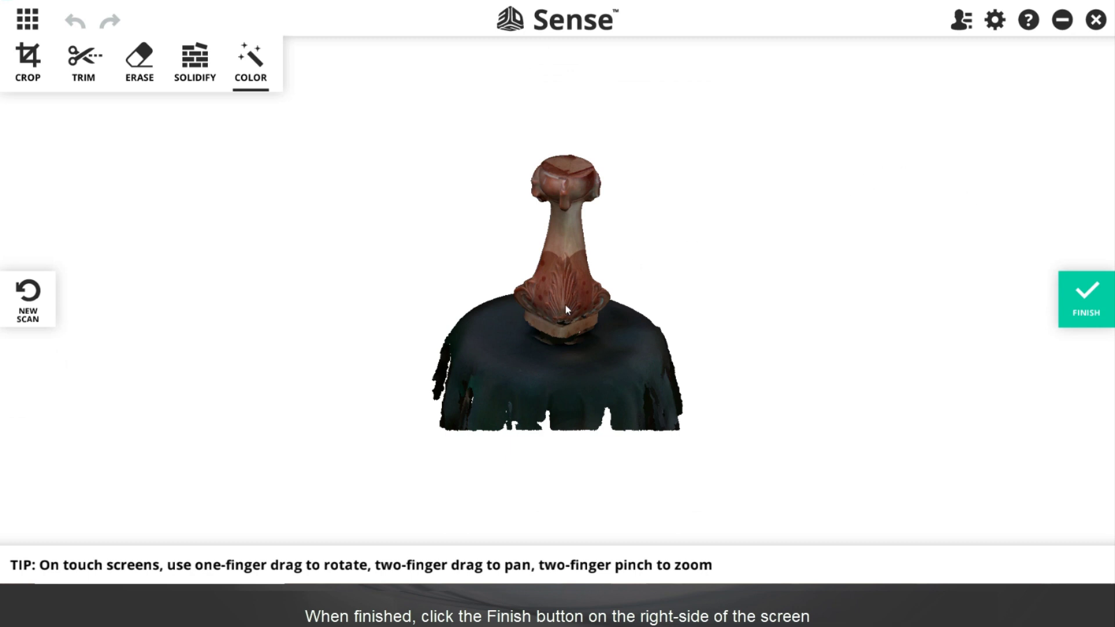
pyautogui.moveTo(566, 304); pyautogui.dragTo(558, 240)
pyautogui.click(26, 65)
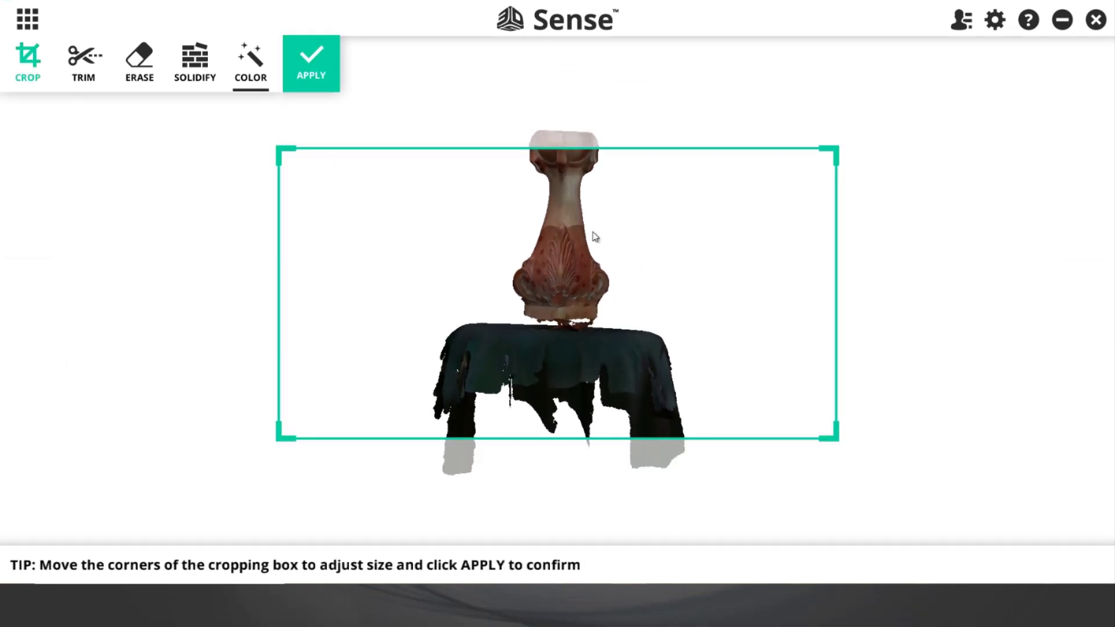
pyautogui.moveTo(836, 155); pyautogui.dragTo(613, 115)
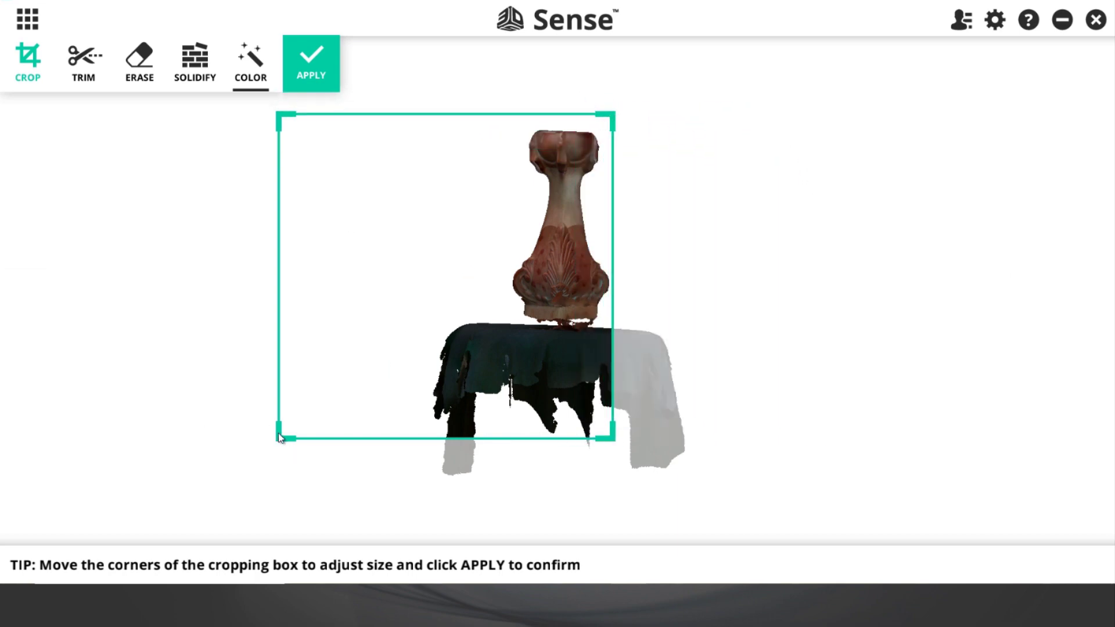
pyautogui.moveTo(279, 437); pyautogui.dragTo(510, 322)
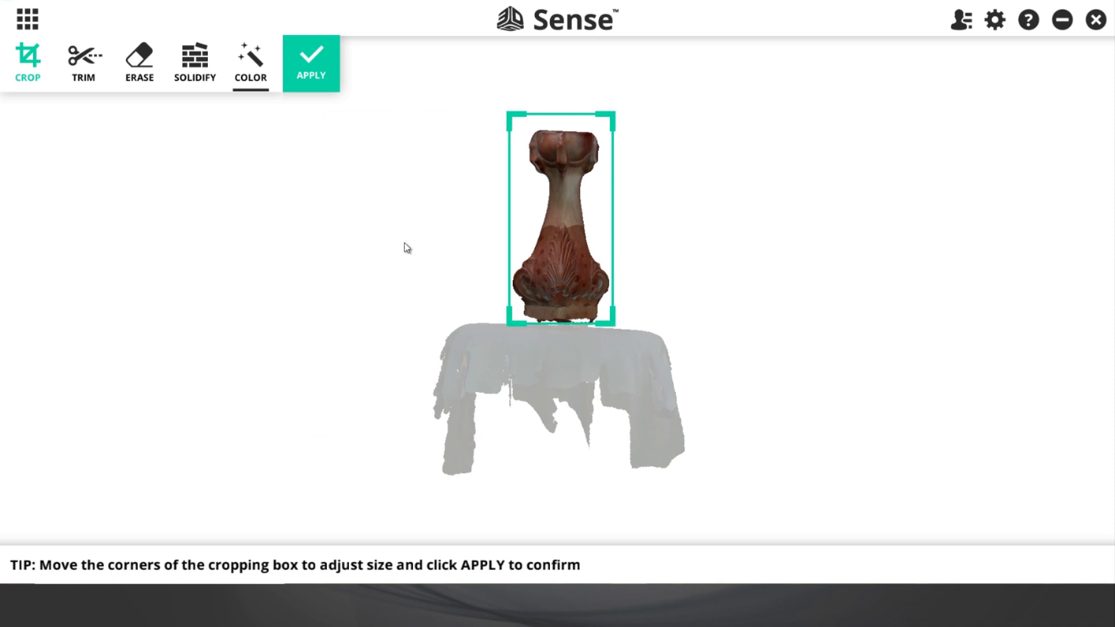
pyautogui.click(311, 64)
pyautogui.moveTo(538, 188)
pyautogui.mouseDown()
pyautogui.moveTo(465, 184)
pyautogui.moveTo(528, 192)
pyautogui.moveTo(530, 181)
pyautogui.mouseUp()
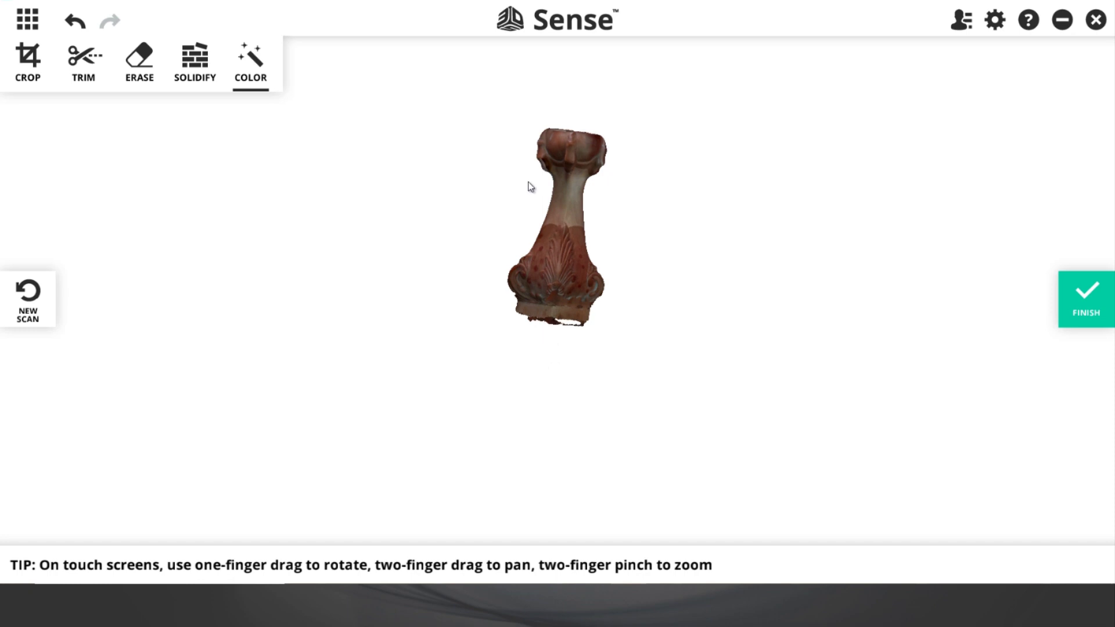
pyautogui.scroll(5, 530, 187)
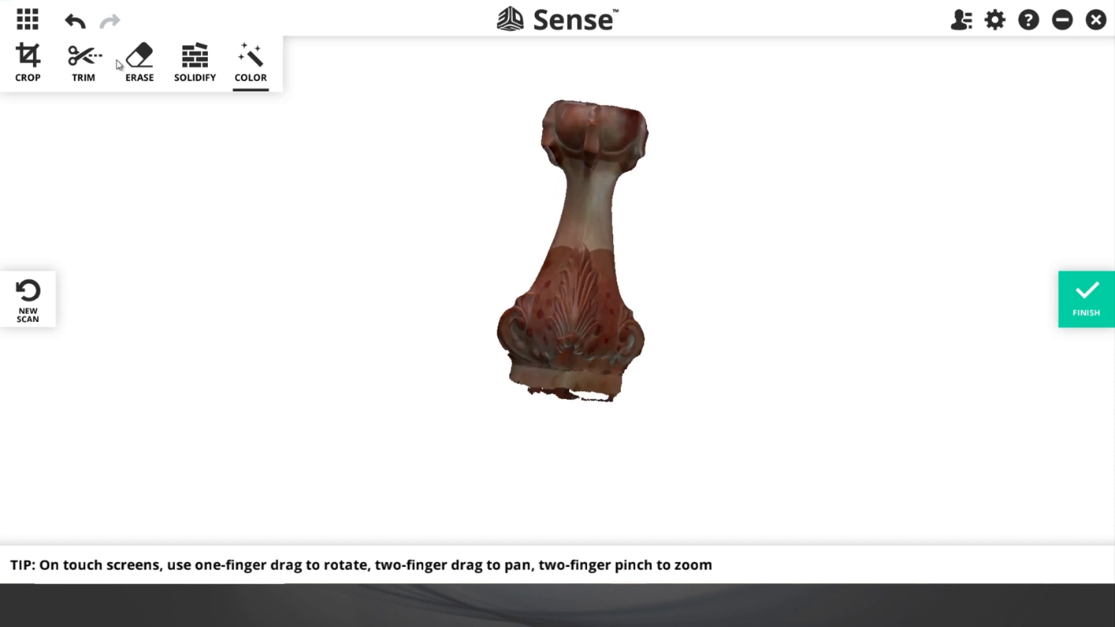
# - Trim off the leg's ragged bottom along a straight cut line across its base
pyautogui.click(80, 61)
pyautogui.moveTo(371, 391); pyautogui.dragTo(385, 370)
pyautogui.moveTo(745, 394); pyautogui.dragTo(741, 404)
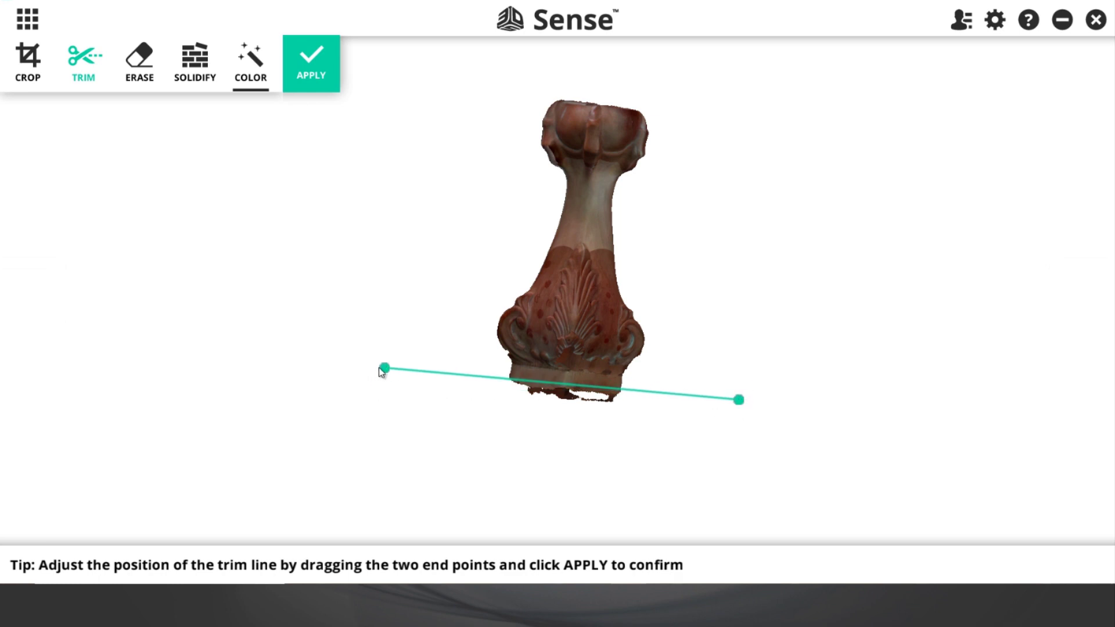
pyautogui.moveTo(385, 371); pyautogui.dragTo(383, 361)
pyautogui.click(333, 53)
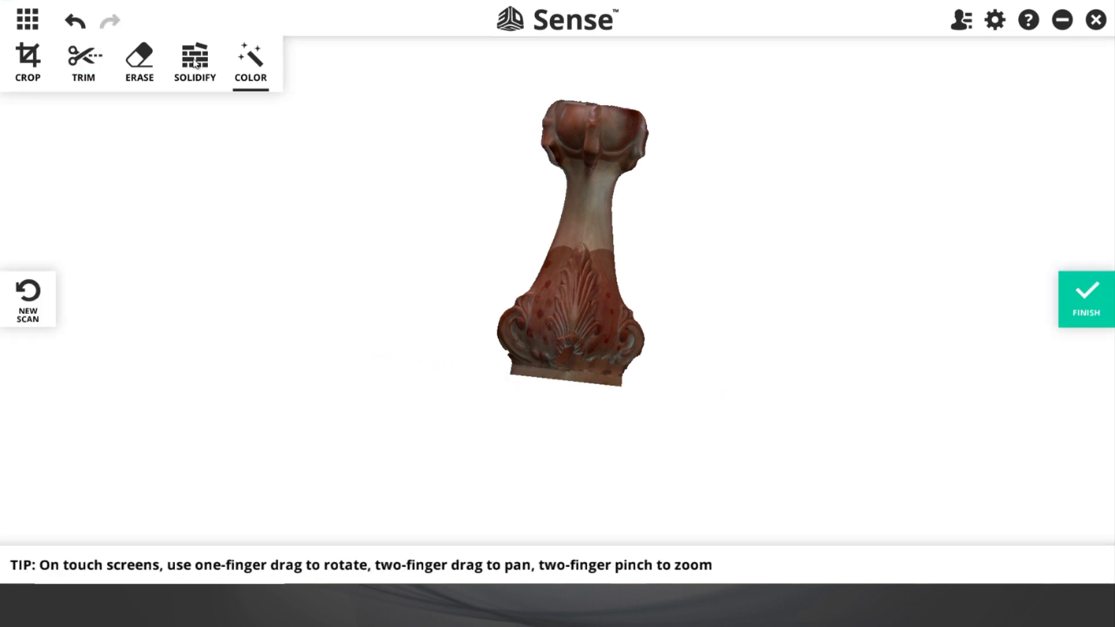
pyautogui.moveTo(565, 201); pyautogui.dragTo(377, 258)
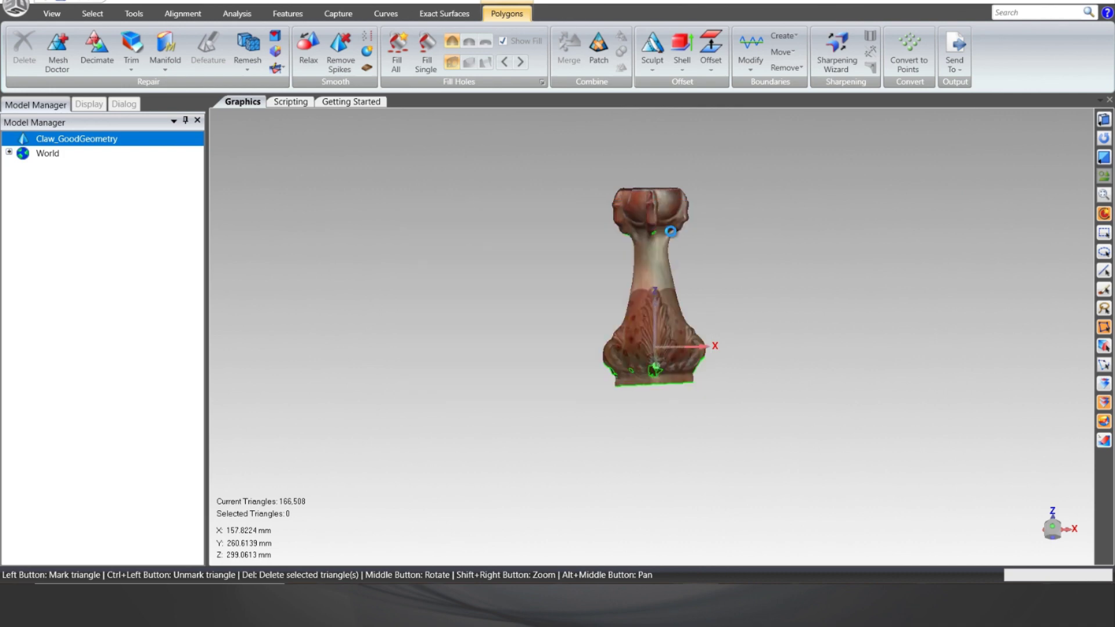
# - Create Plane 1 as a symmetry plane from a line drawn down the leg's centre
pyautogui.scroll(3, 671, 231)
pyautogui.moveTo(672, 294); pyautogui.dragTo(718, 318)
pyautogui.click(286, 16)
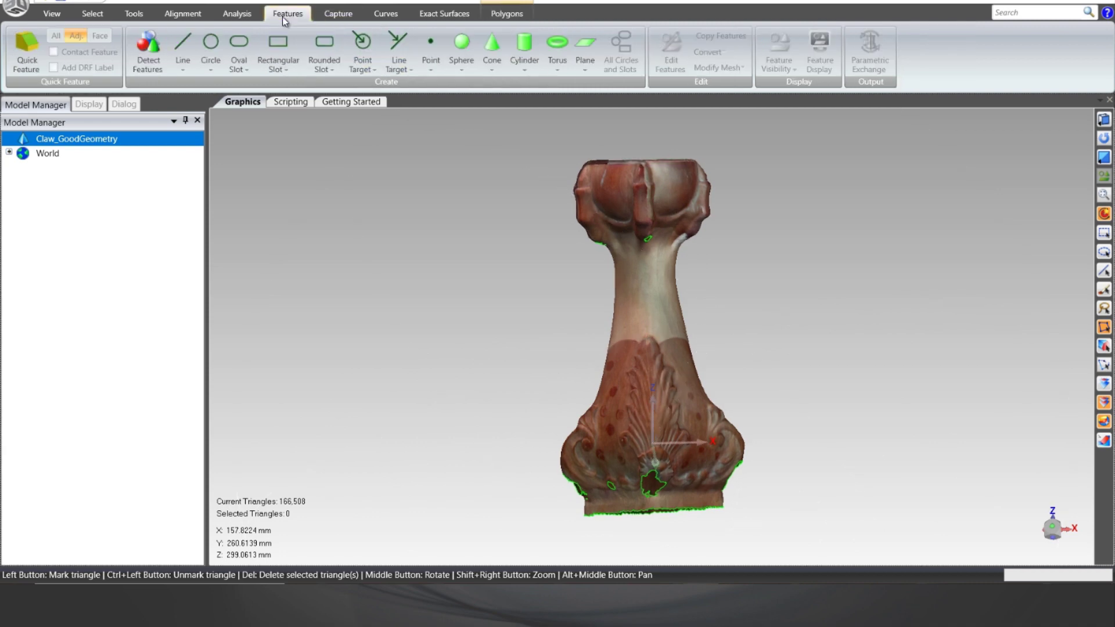
pyautogui.click(583, 70)
pyautogui.click(597, 117)
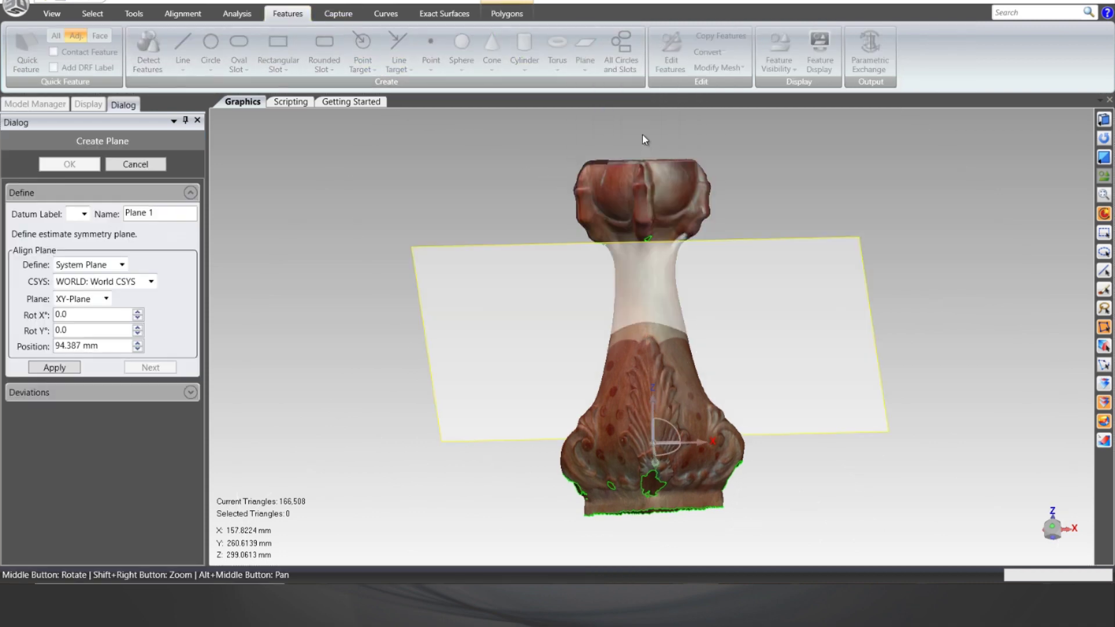
pyautogui.click(645, 139)
pyautogui.click(654, 546)
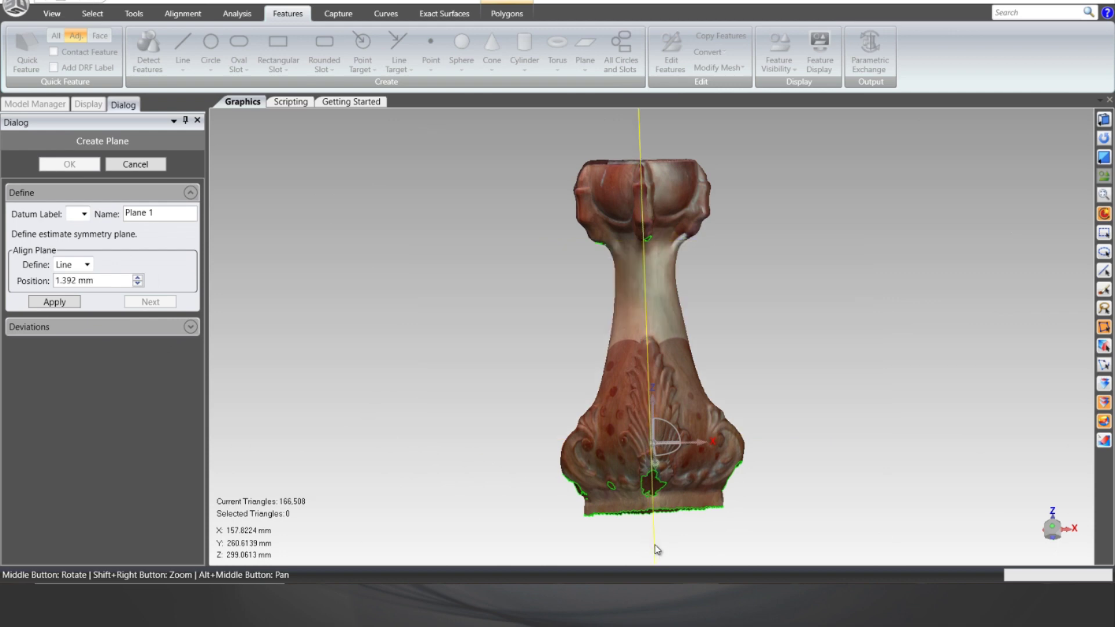
pyautogui.click(55, 301)
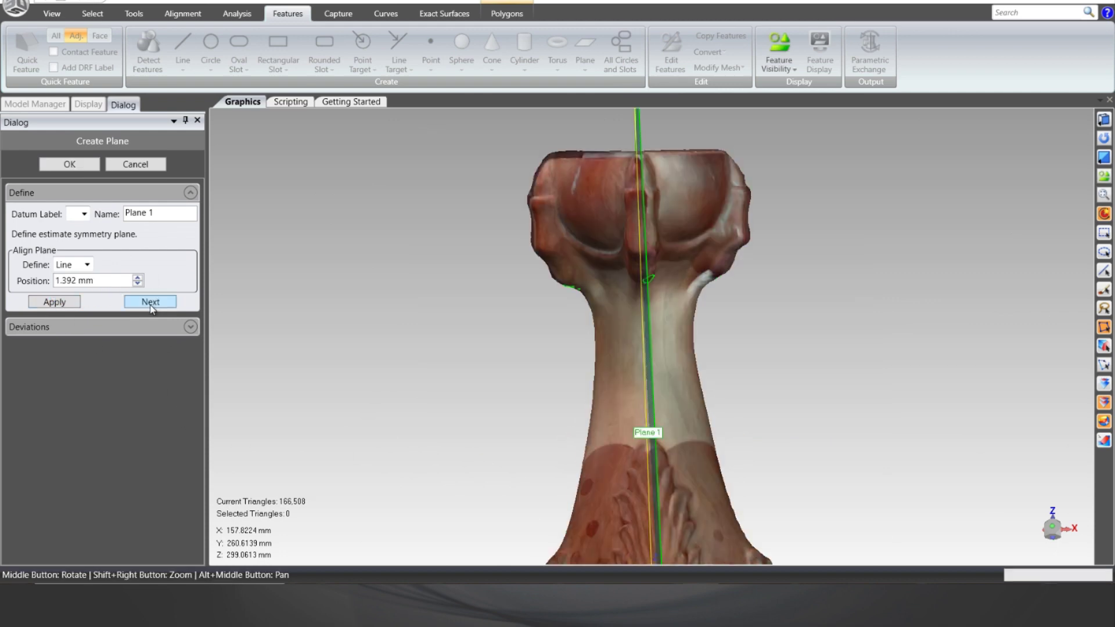
pyautogui.click(86, 166)
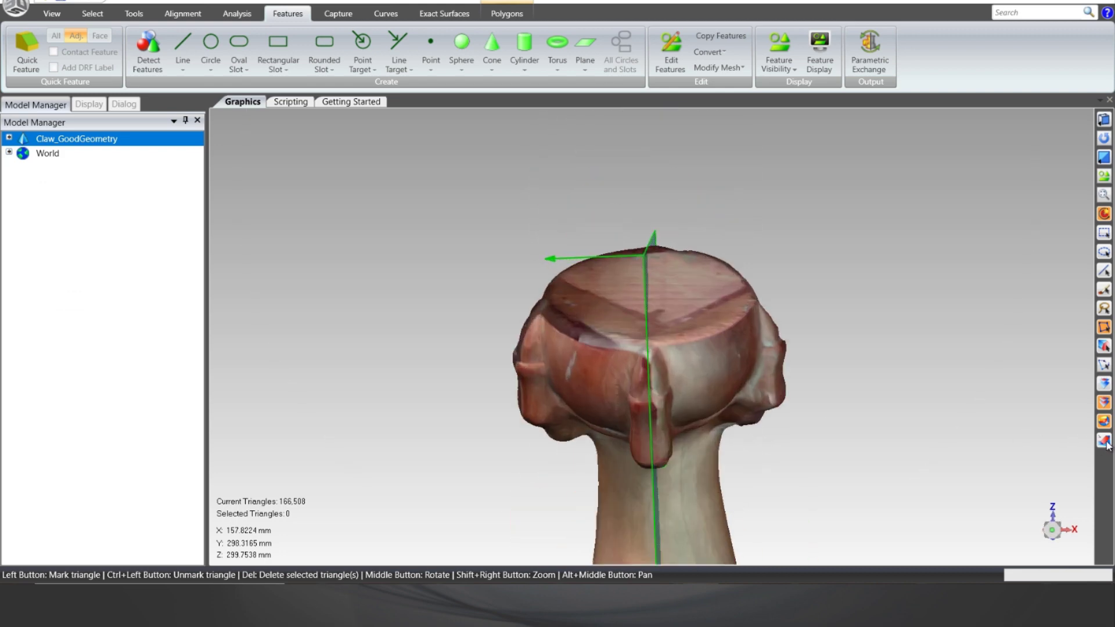
# - Polygon-select the leg's flat end and fit Plane 2 to it with Best Fit
pyautogui.press('p')
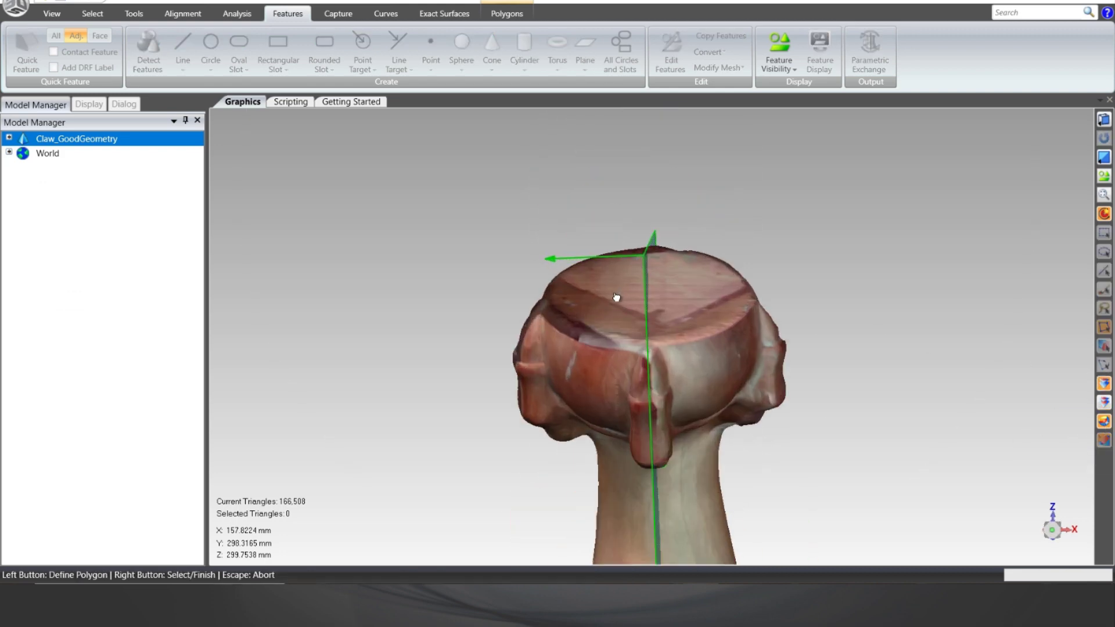
pyautogui.rightClick(637, 309)
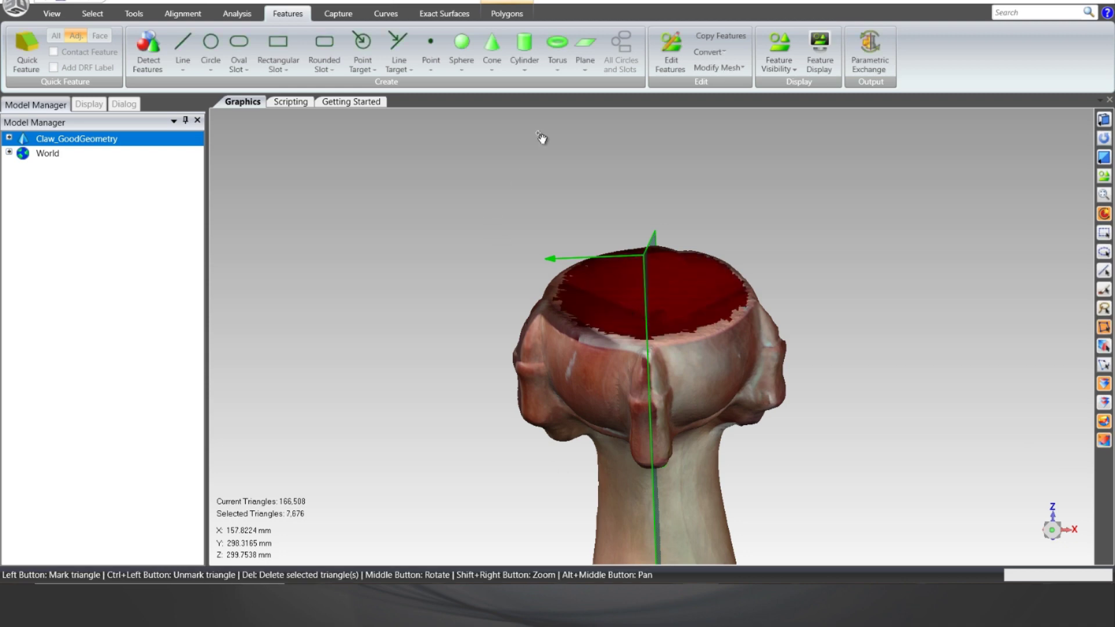
pyautogui.click(585, 49)
pyautogui.click(605, 98)
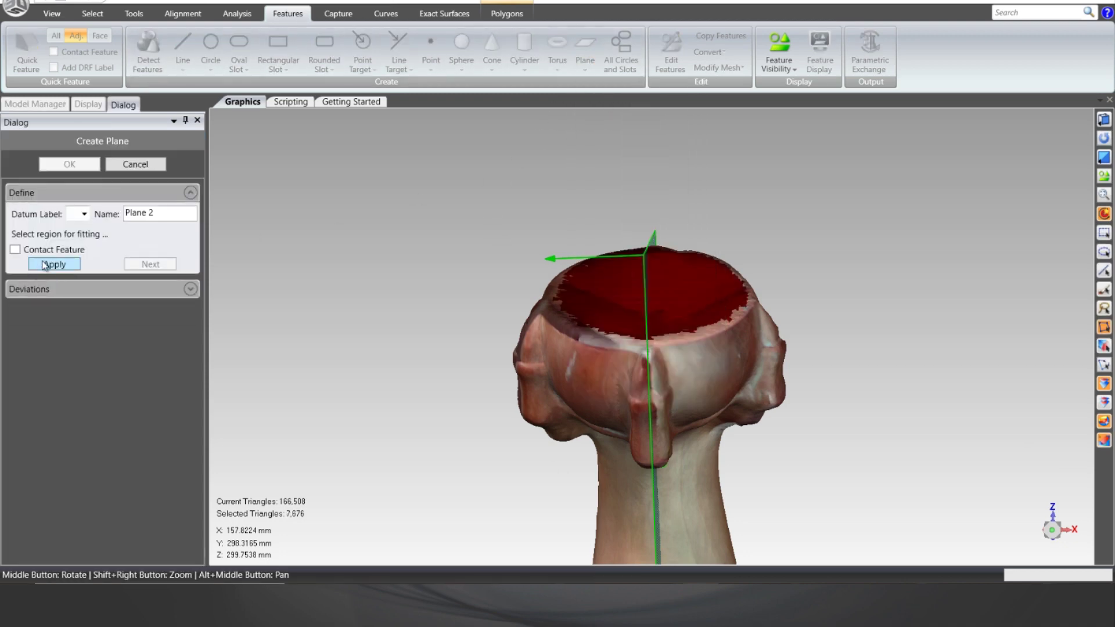
pyautogui.click(42, 261)
pyautogui.click(69, 165)
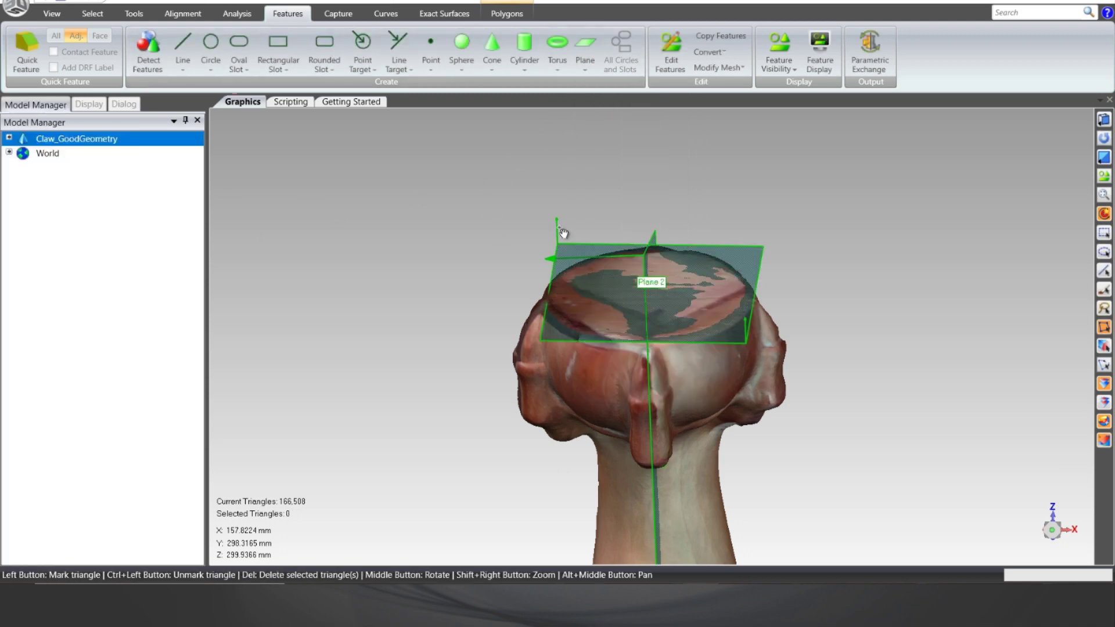
pyautogui.click(1103, 290)
pyautogui.click(183, 13)
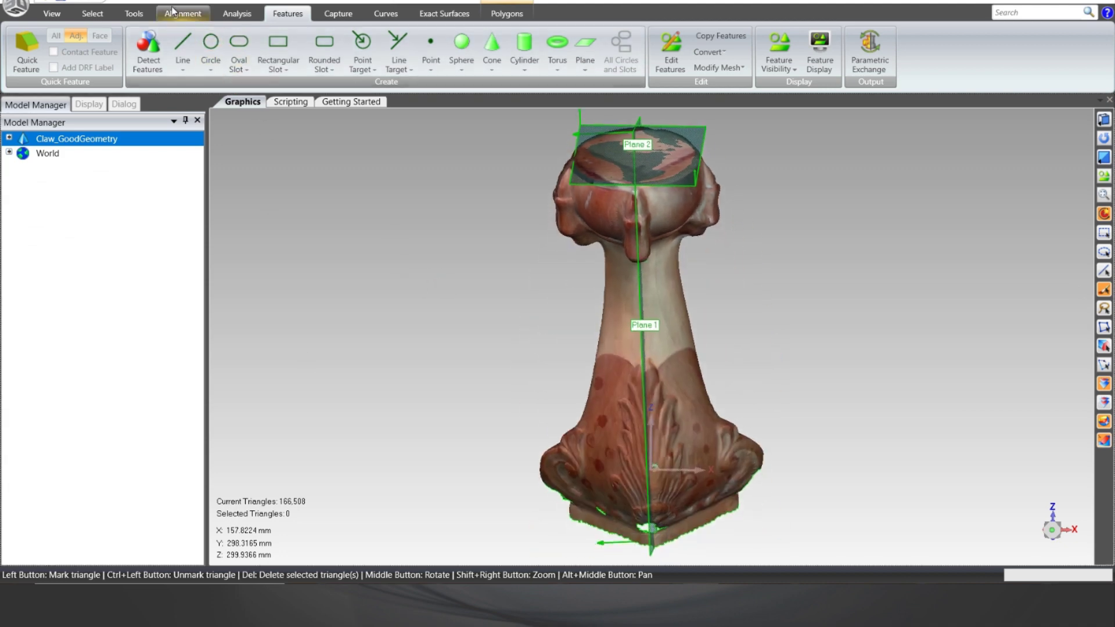
# - In Align To World, pair the XY Plane with Plane 2 and flip the leg upright
pyautogui.click(498, 50)
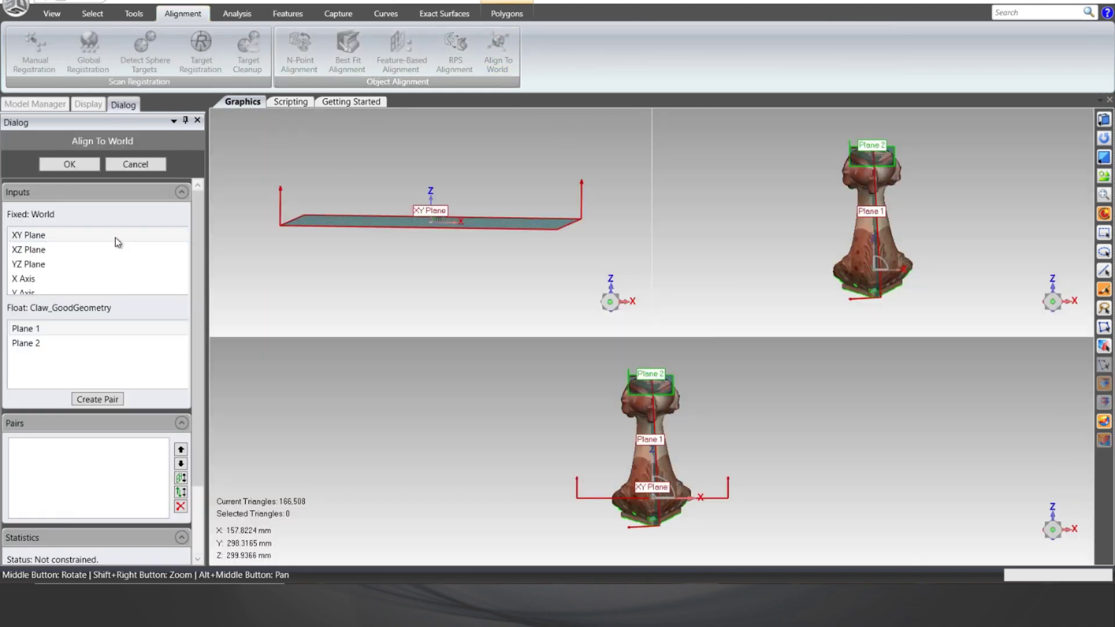
pyautogui.click(60, 343)
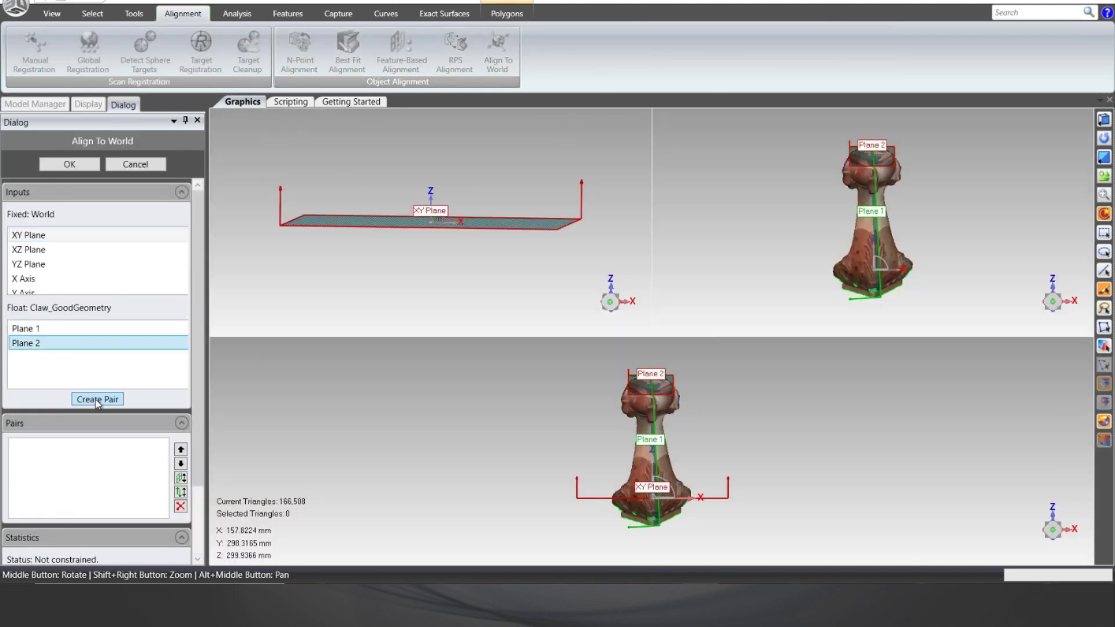
pyautogui.click(97, 401)
pyautogui.click(181, 479)
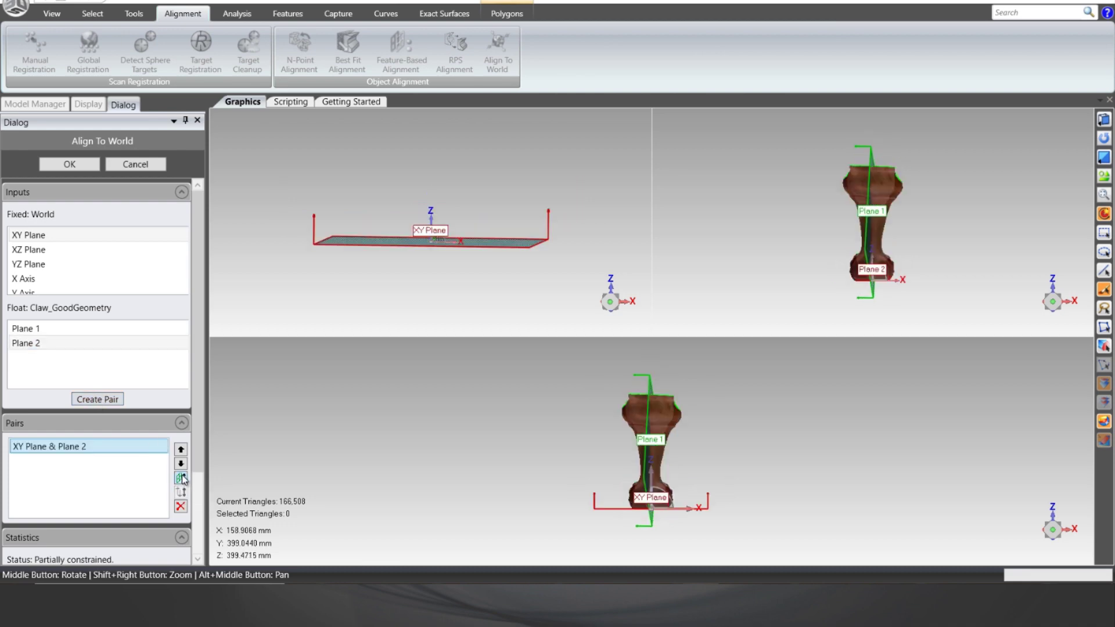
# - Pair the world XZ Plane with Plane 1 and check the alignment
pyautogui.click(41, 251)
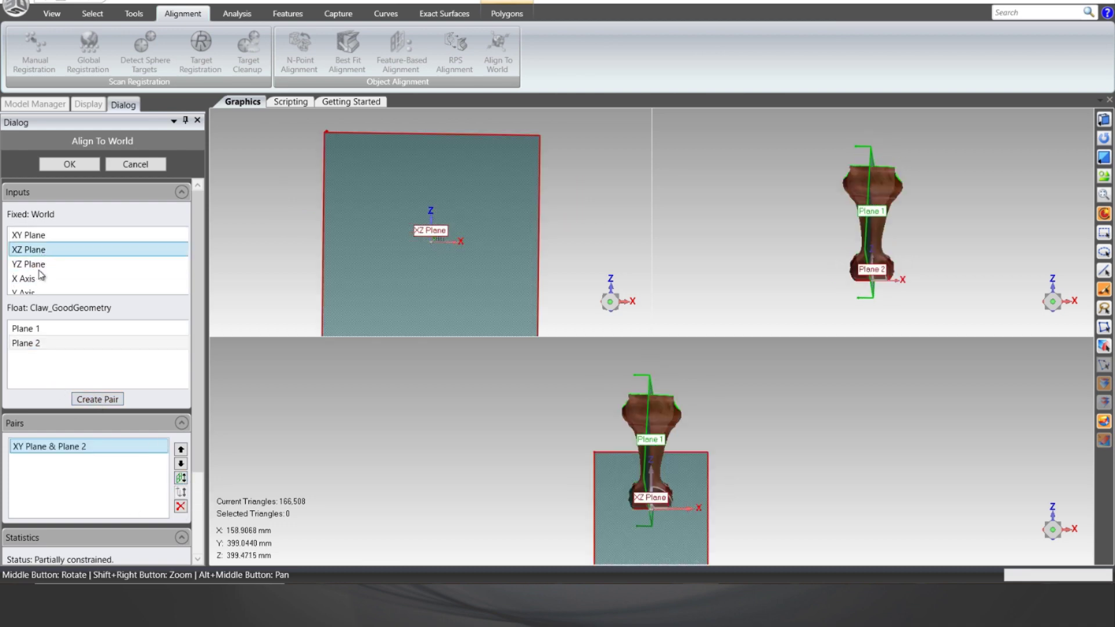
pyautogui.click(39, 329)
pyautogui.click(98, 400)
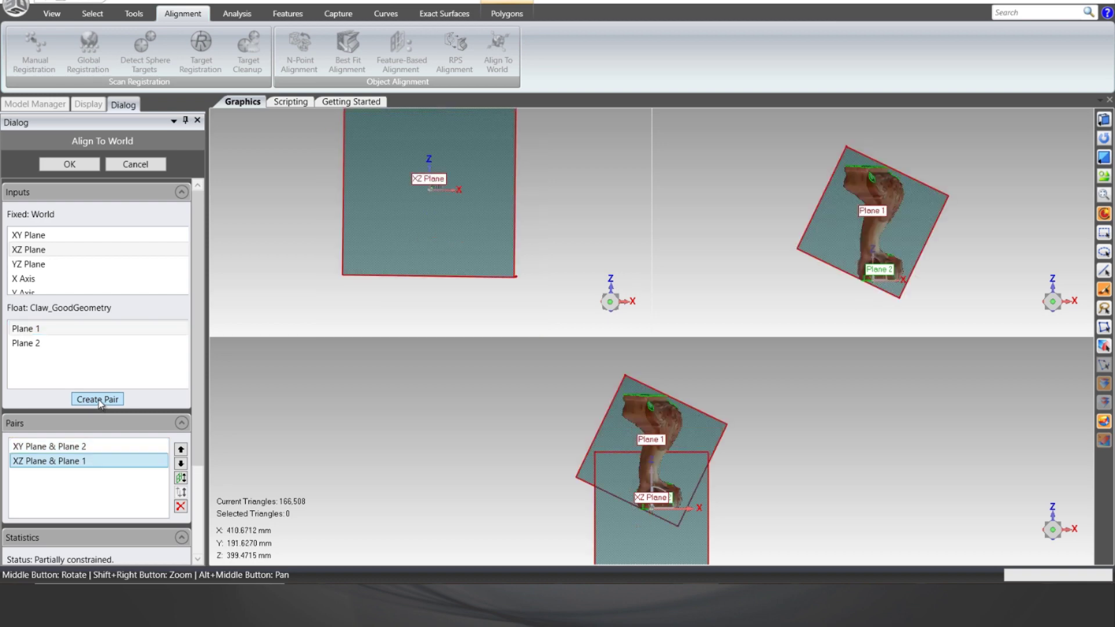
pyautogui.moveTo(616, 446)
pyautogui.mouseDown()
pyautogui.moveTo(561, 446)
pyautogui.moveTo(628, 459)
pyautogui.mouseUp()
pyautogui.click(1053, 530)
pyautogui.scroll(10, 677, 525)
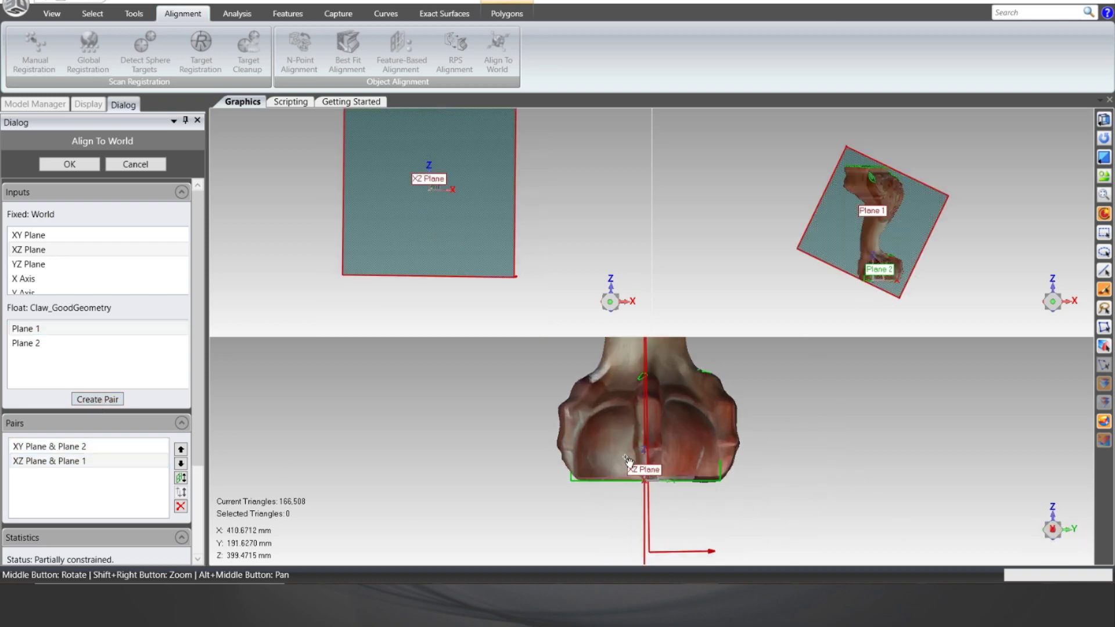
pyautogui.scroll(-10, 677, 524)
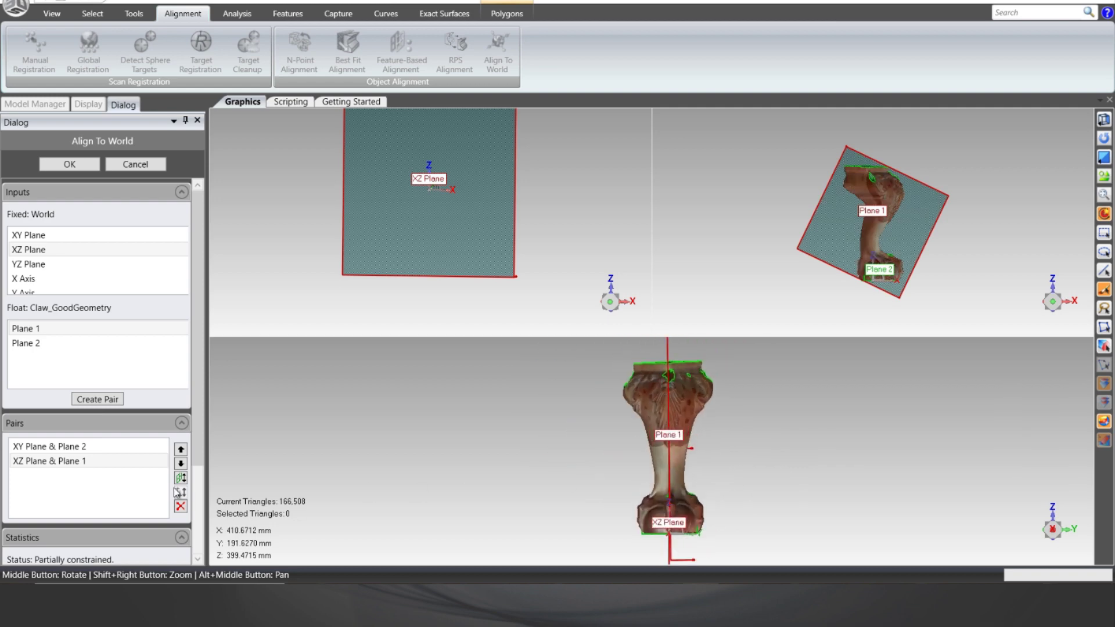
# - Give the XZ Plane–Plane 1 pair priority and accept the world alignment
pyautogui.click(180, 450)
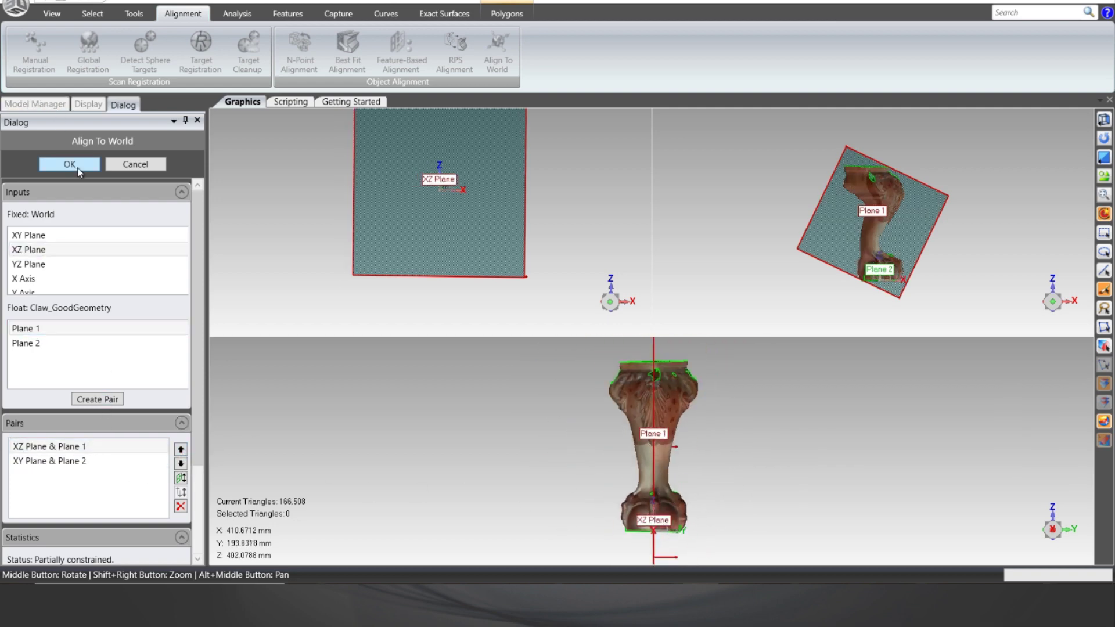
pyautogui.click(69, 164)
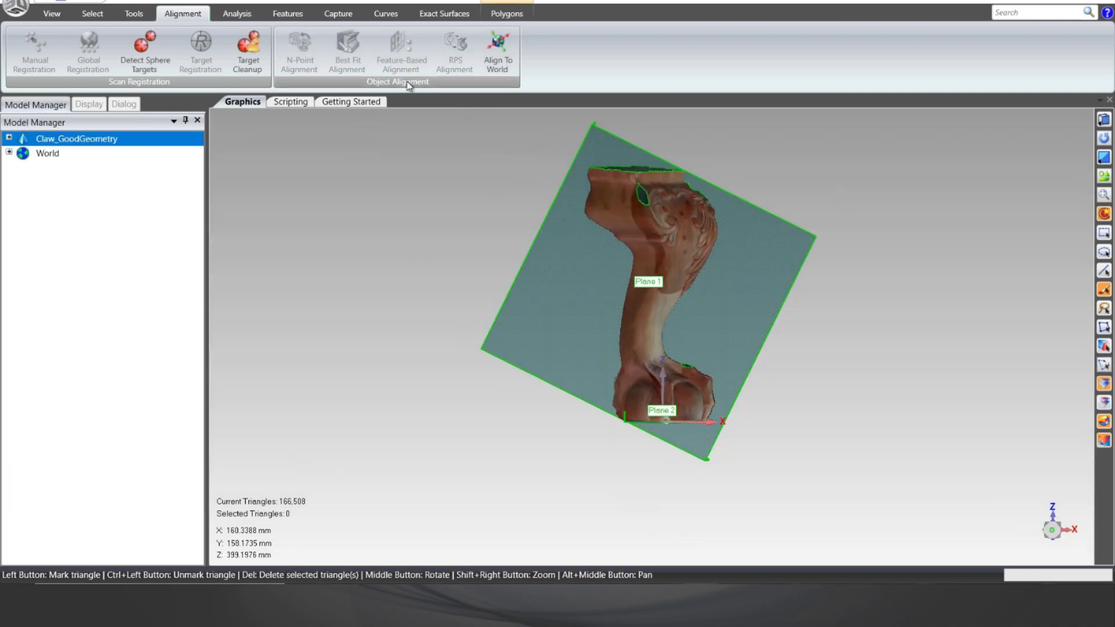
pyautogui.click(1068, 533)
pyautogui.scroll(5, 660, 248)
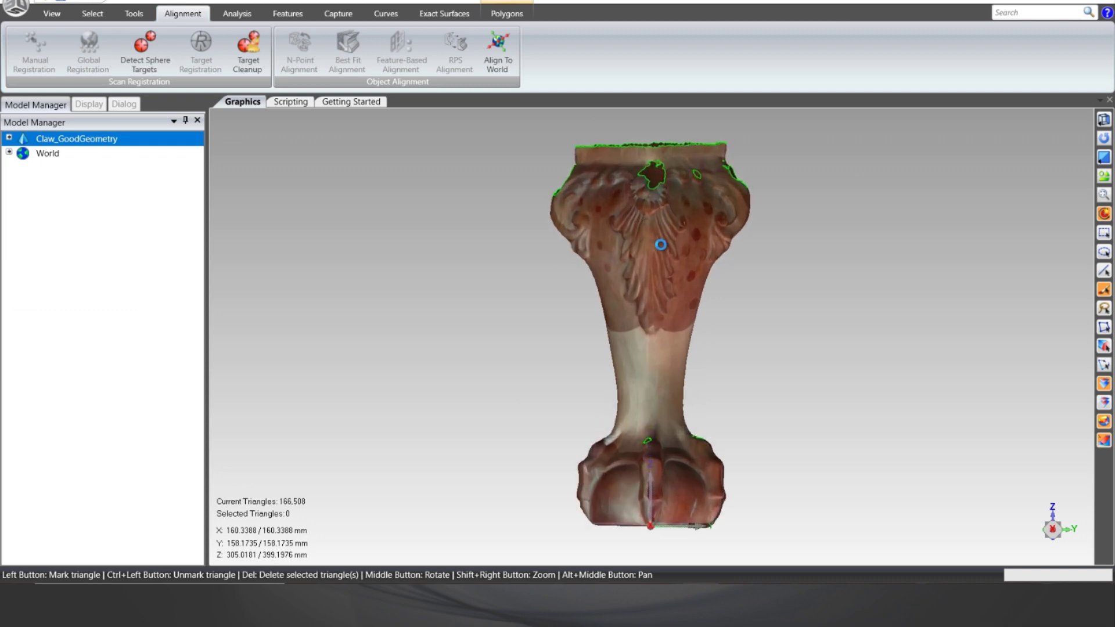
pyautogui.click(507, 13)
# - Fill the small holes on the claw's ball with Fill Single, bringing the hole count to 8
pyautogui.click(426, 53)
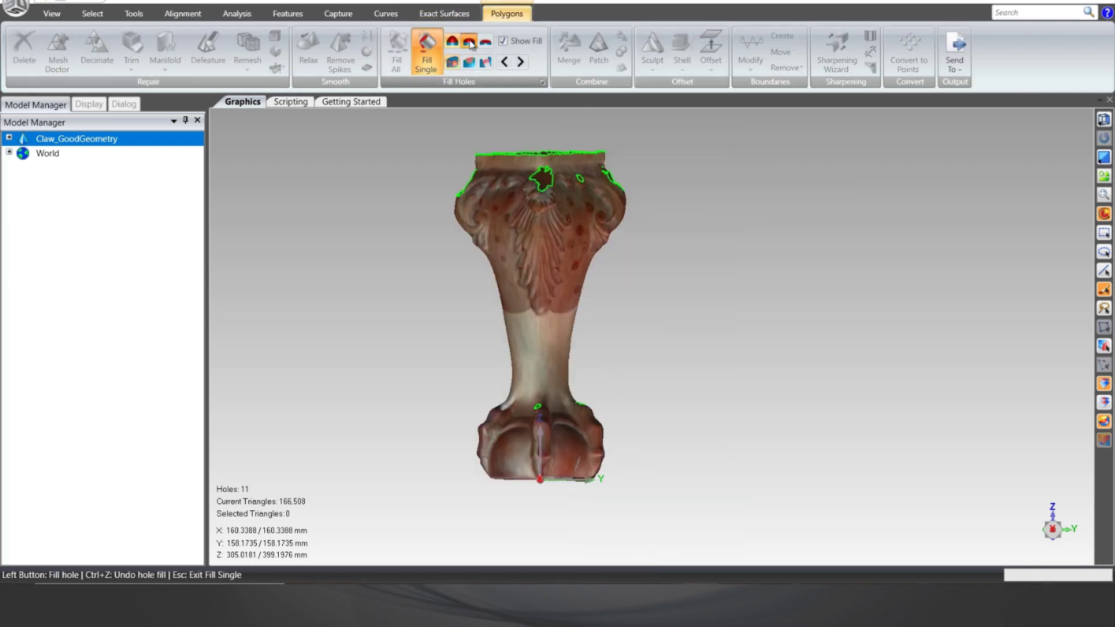
pyautogui.scroll(5, 531, 372)
pyautogui.click(532, 405)
pyautogui.scroll(2, 524, 407)
pyautogui.click(810, 279)
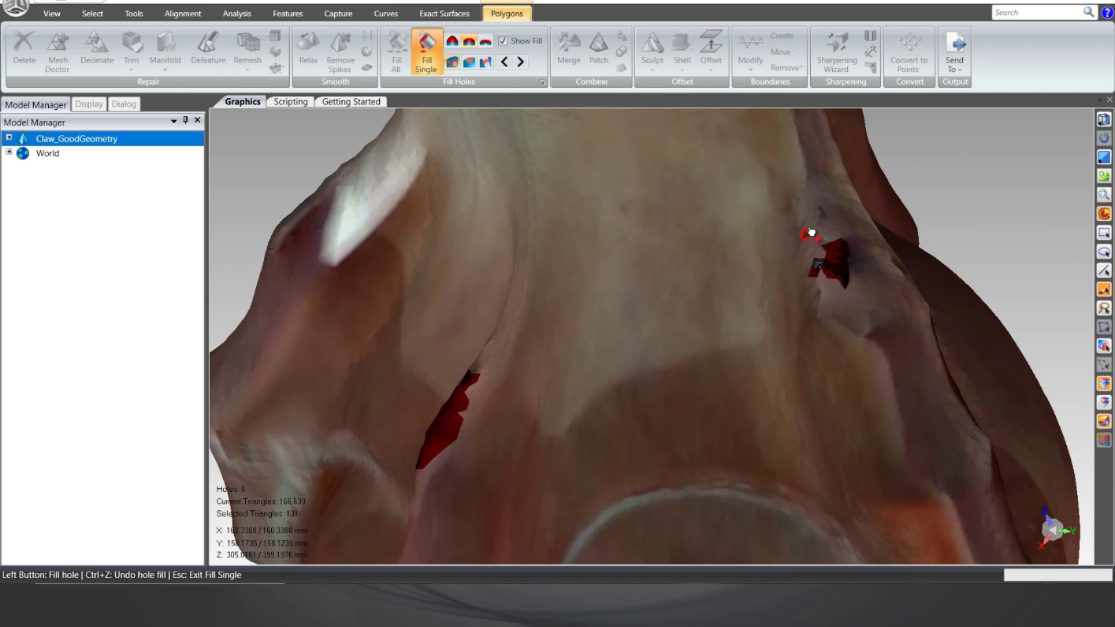
pyautogui.scroll(-2, 824, 273)
pyautogui.moveTo(802, 281); pyautogui.dragTo(877, 227)
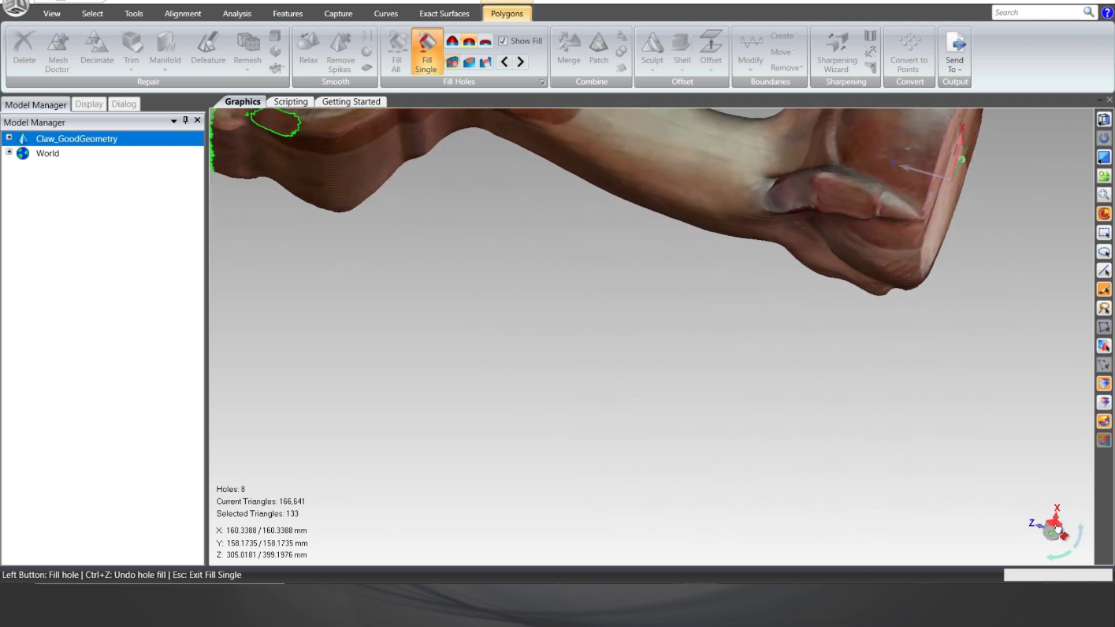
pyautogui.click(1057, 529)
pyautogui.click(1060, 562)
pyautogui.scroll(5, 630, 453)
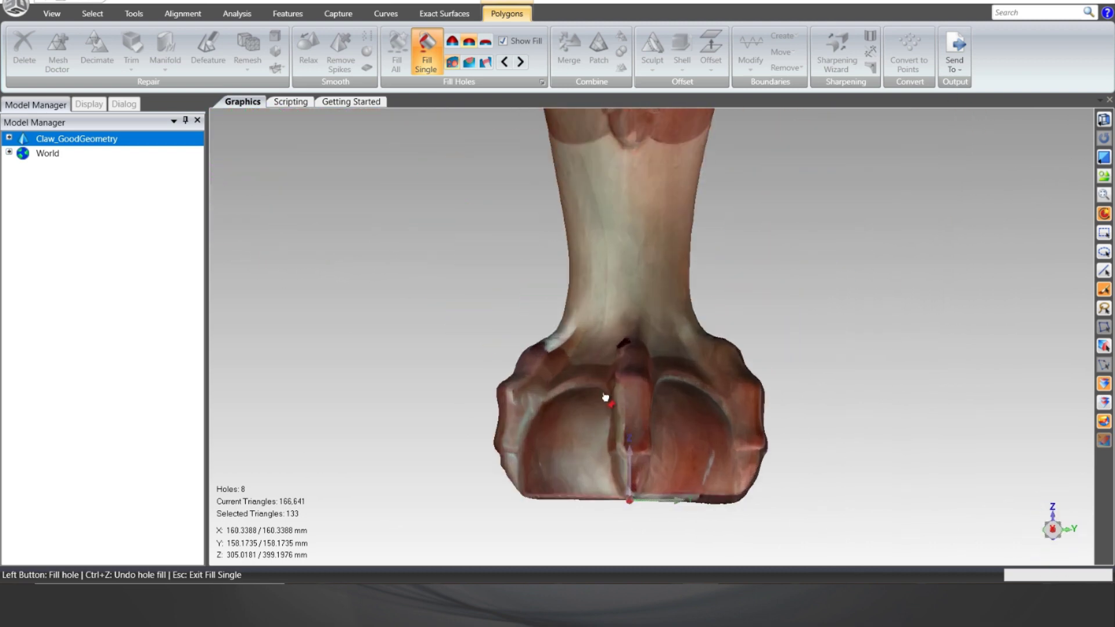
pyautogui.press('Escape')
pyautogui.click(131, 63)
# - Trim with a plane just above the claw, delete the upper shaft and cap the top
pyautogui.click(175, 83)
pyautogui.moveTo(412, 155); pyautogui.dragTo(423, 312)
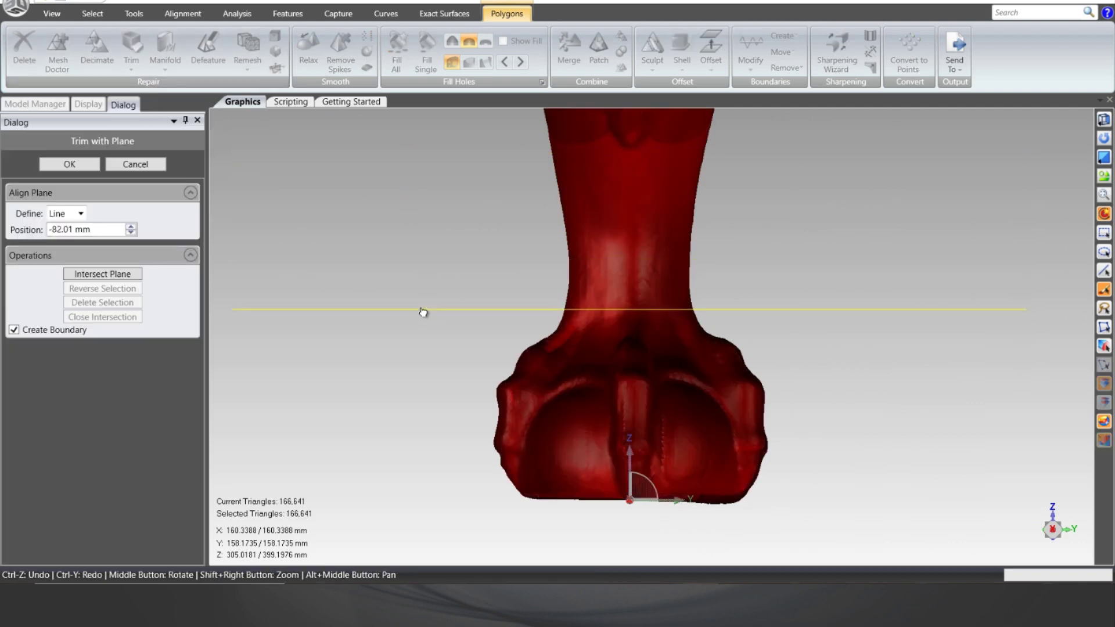
pyautogui.click(131, 271)
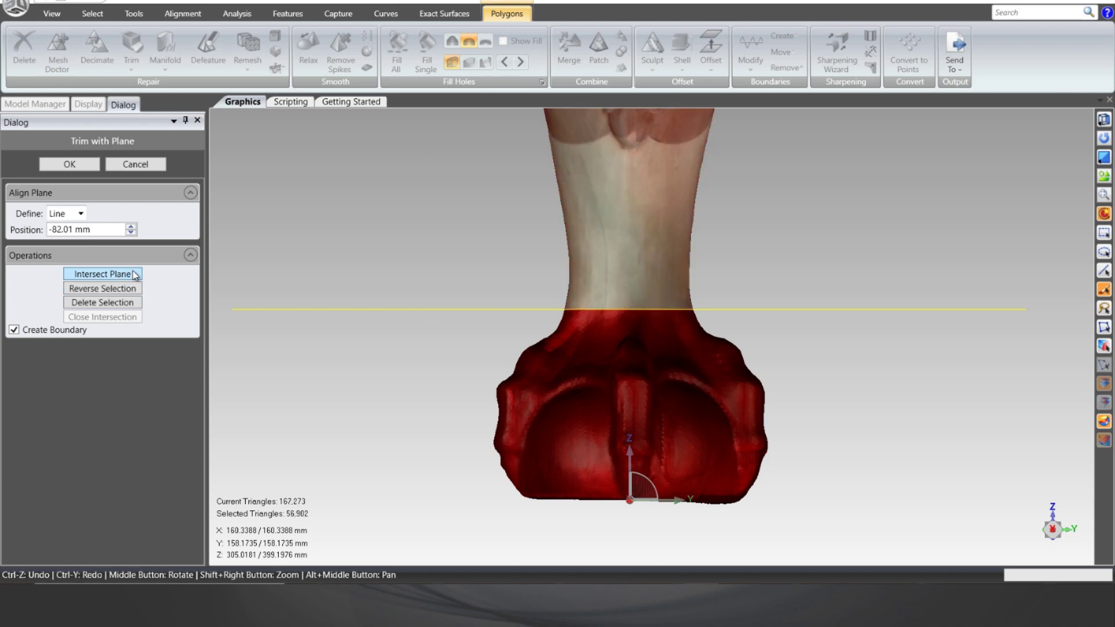
pyautogui.click(129, 290)
pyautogui.click(130, 300)
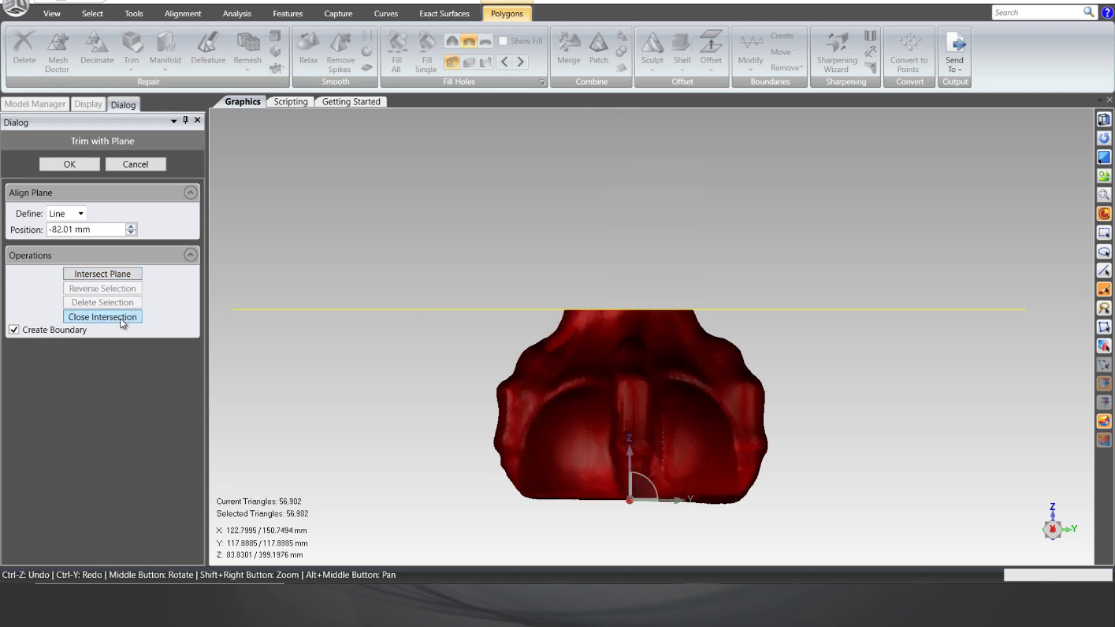
pyautogui.click(123, 316)
# - Slice the claw's bottom flat with a plane at -1.894 mm, capping the cut
pyautogui.moveTo(389, 317); pyautogui.dragTo(431, 503)
pyautogui.scroll(5, 568, 496)
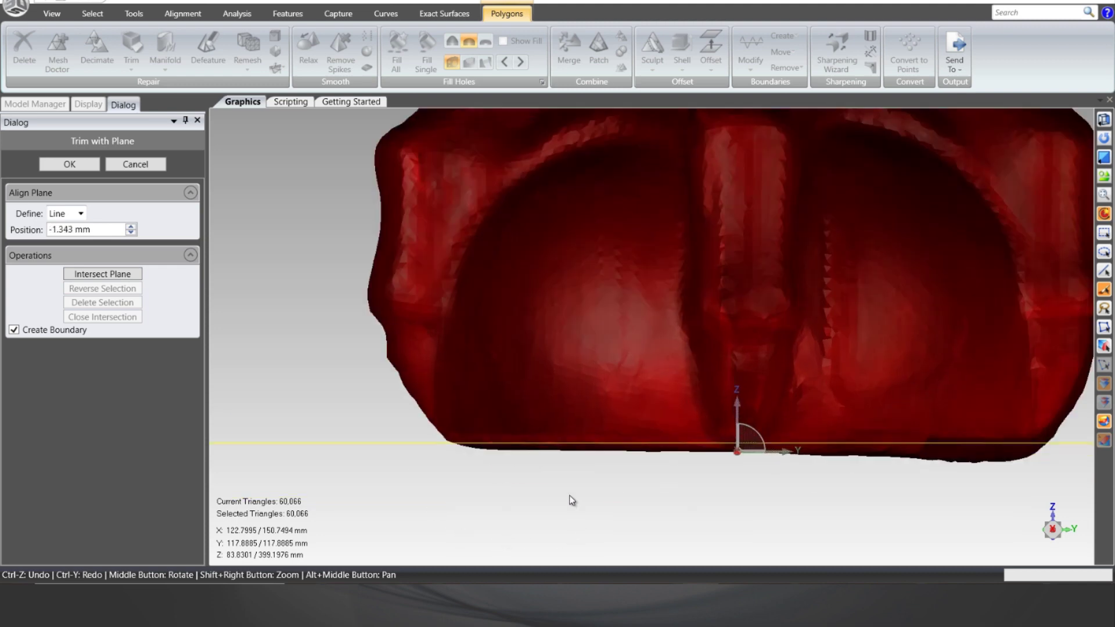
pyautogui.moveTo(400, 450); pyautogui.dragTo(404, 446)
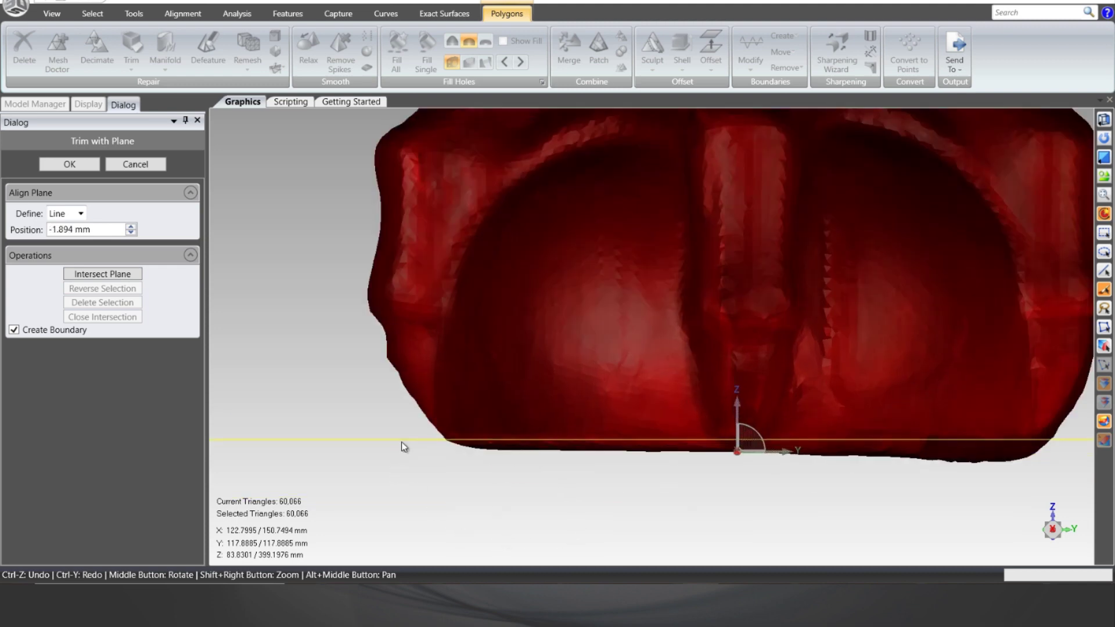
pyautogui.click(99, 280)
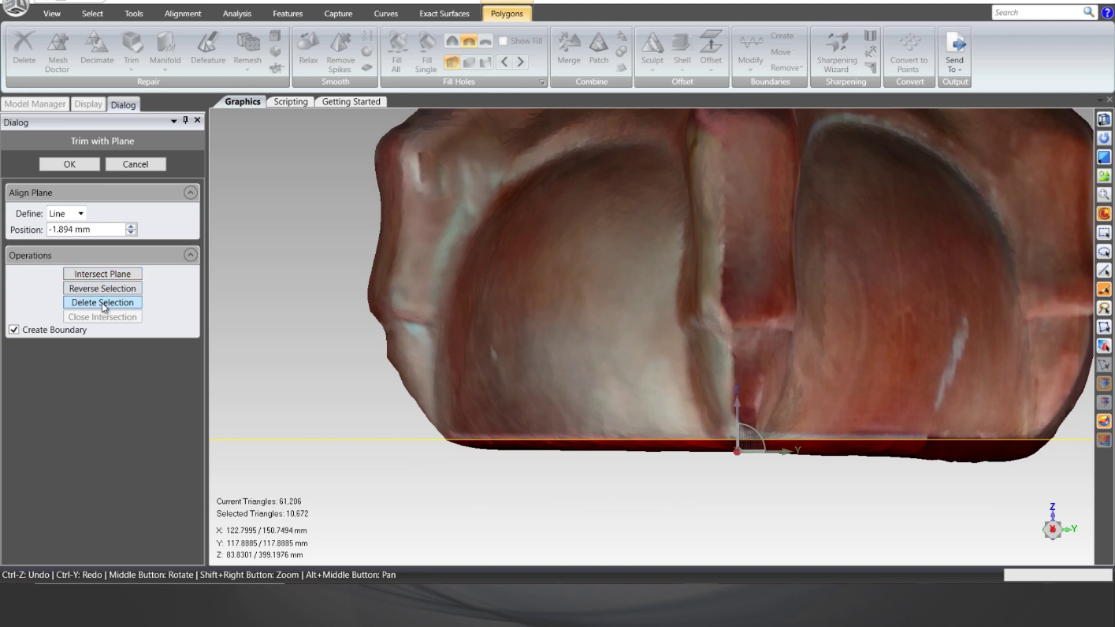
pyautogui.click(103, 302)
pyautogui.click(105, 318)
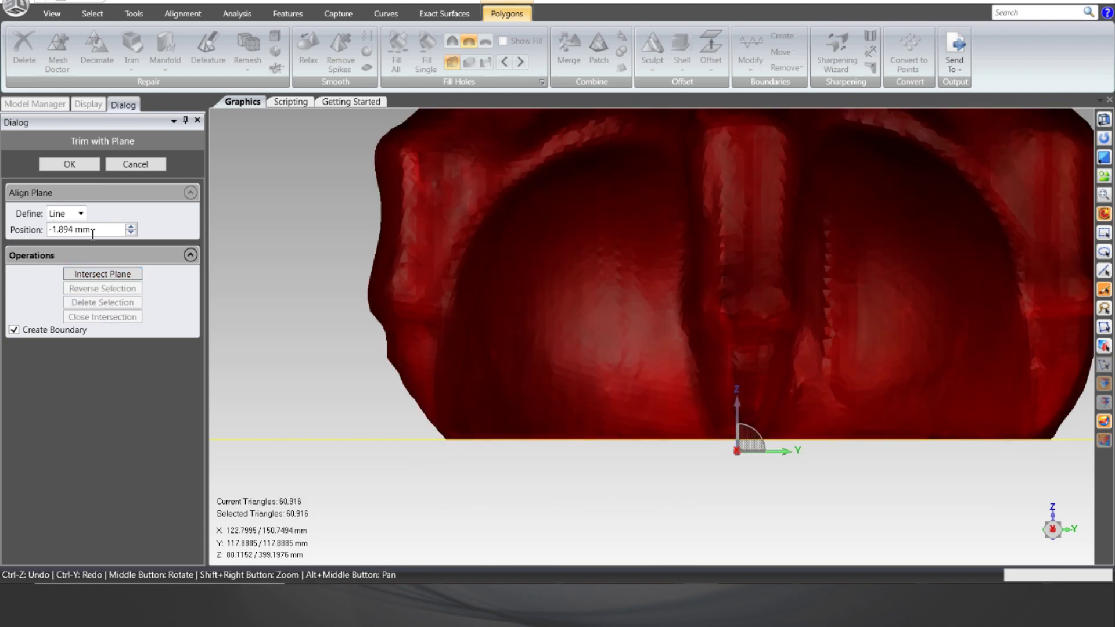
pyautogui.click(69, 164)
pyautogui.moveTo(486, 443); pyautogui.dragTo(488, 470)
# - Turn off Custom Texture so the claw displays untextured
pyautogui.click(88, 104)
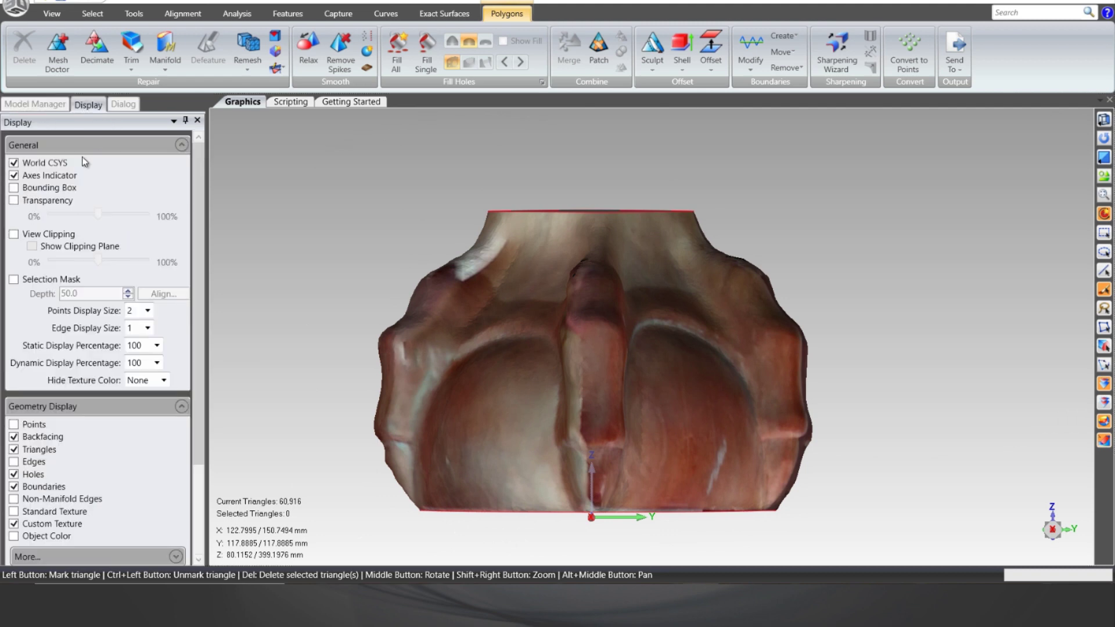
pyautogui.click(50, 525)
pyautogui.click(35, 104)
pyautogui.moveTo(580, 349); pyautogui.dragTo(378, 122)
# - Remove spikes and reduce noise across the whole claw mesh
pyautogui.click(340, 50)
pyautogui.click(174, 164)
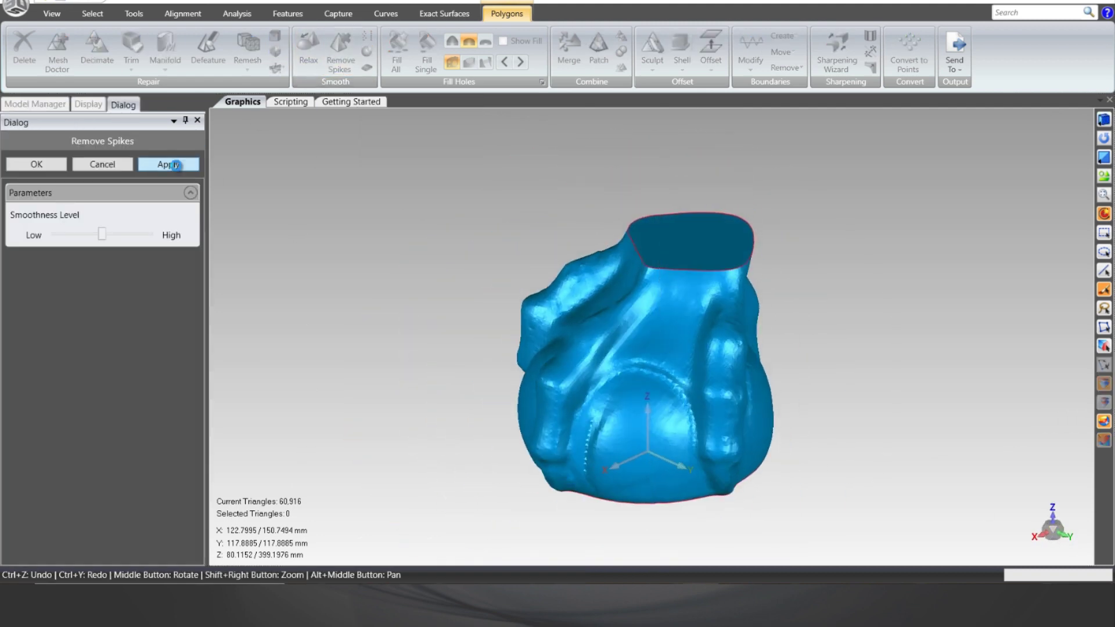
pyautogui.click(27, 168)
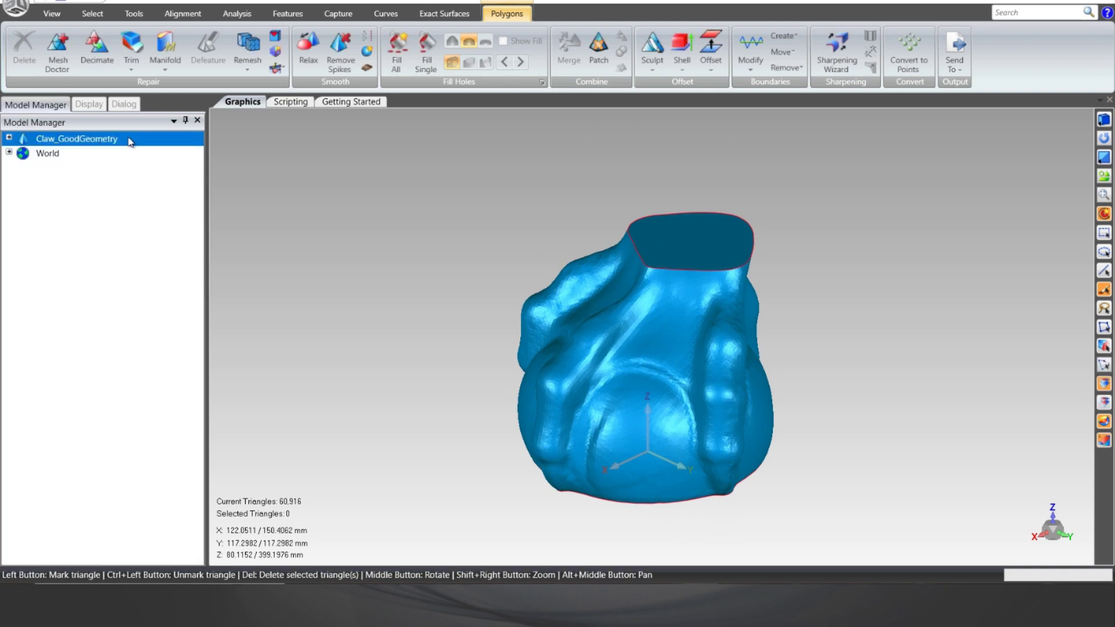
pyautogui.click(367, 36)
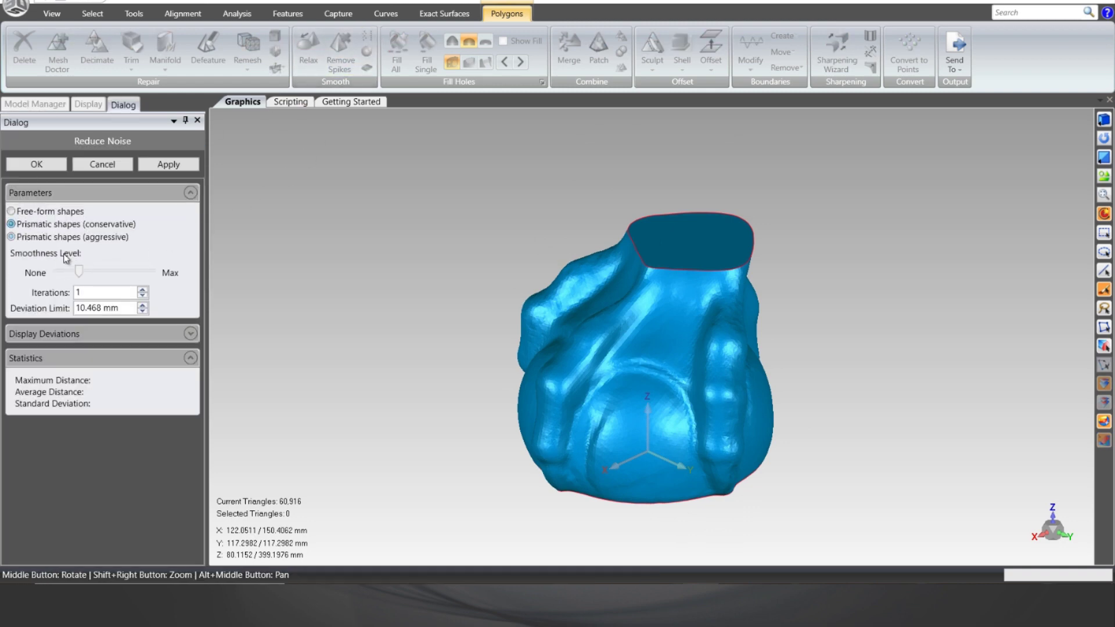
pyautogui.click(171, 167)
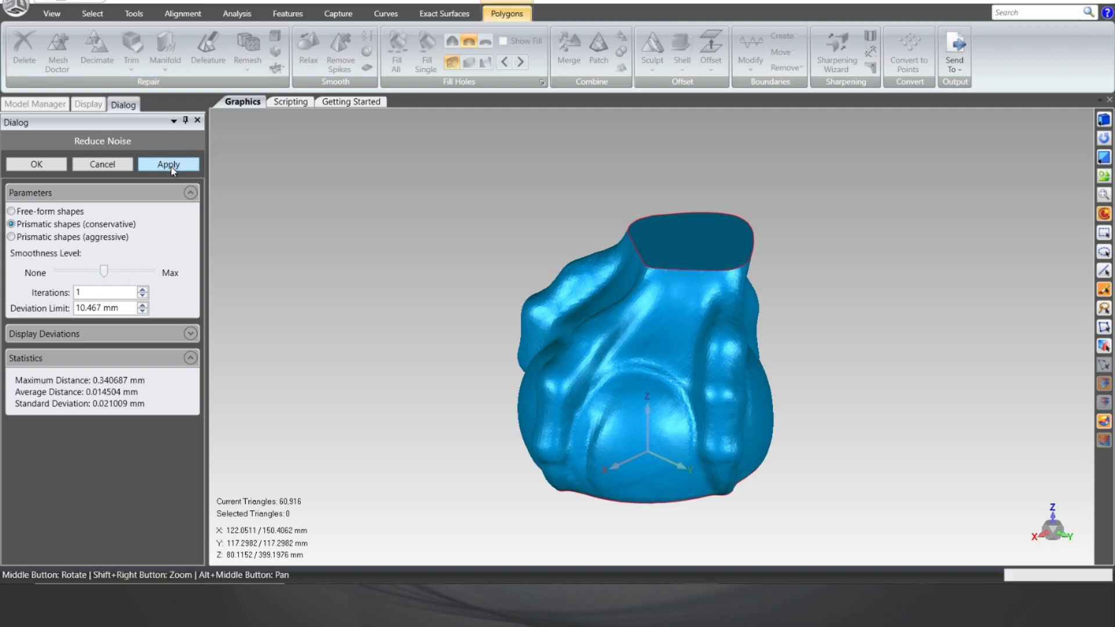
pyautogui.moveTo(547, 434); pyautogui.dragTo(930, 459)
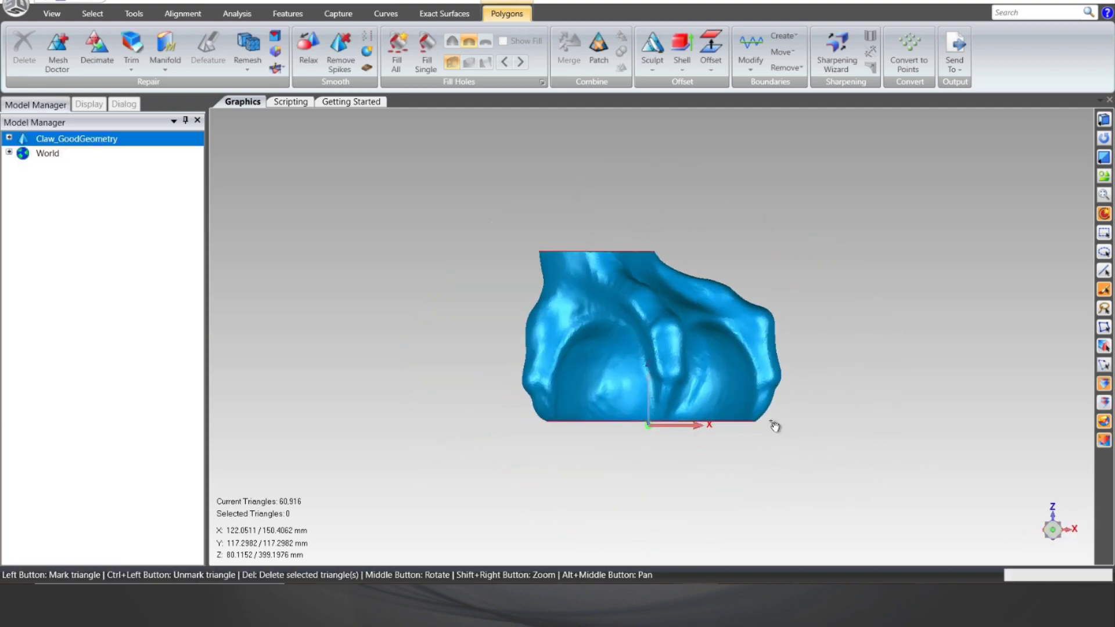
pyautogui.scroll(3, 771, 424)
pyautogui.scroll(-2, 522, 385)
pyautogui.scroll(3, 577, 399)
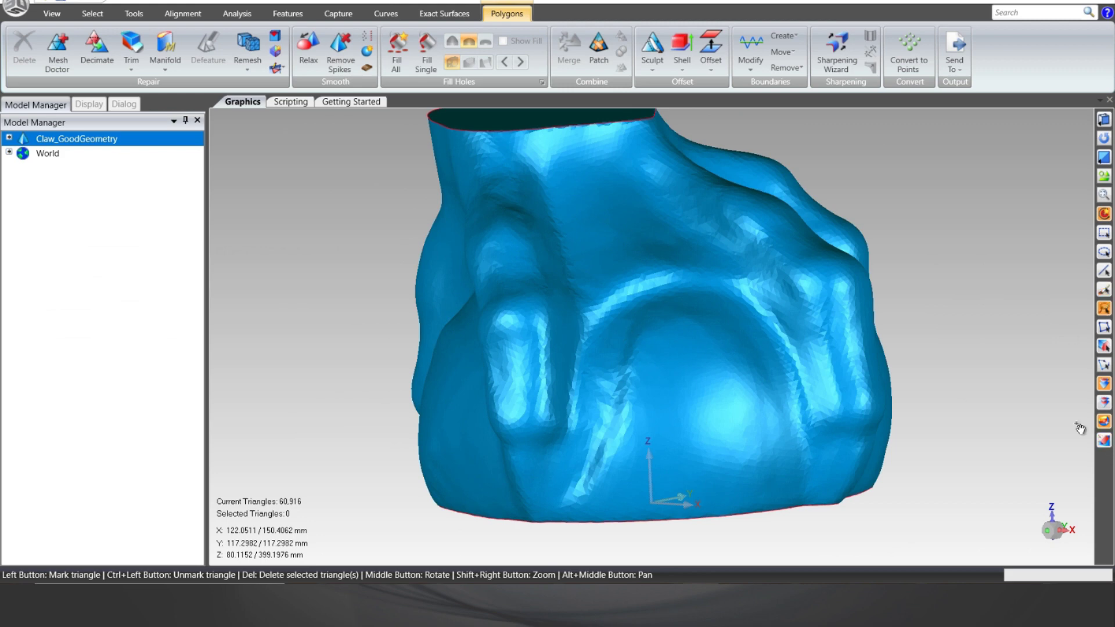
# - Lasso-select the ball's front face and smooth it with free-form Reduce Noise
pyautogui.moveTo(598, 334); pyautogui.dragTo(577, 397)
pyautogui.moveTo(572, 450)
pyautogui.mouseDown()
pyautogui.moveTo(566, 503)
pyautogui.moveTo(590, 520)
pyautogui.moveTo(625, 514)
pyautogui.mouseUp()
pyautogui.moveTo(765, 480)
pyautogui.mouseDown()
pyautogui.moveTo(787, 403)
pyautogui.moveTo(784, 349)
pyautogui.mouseUp()
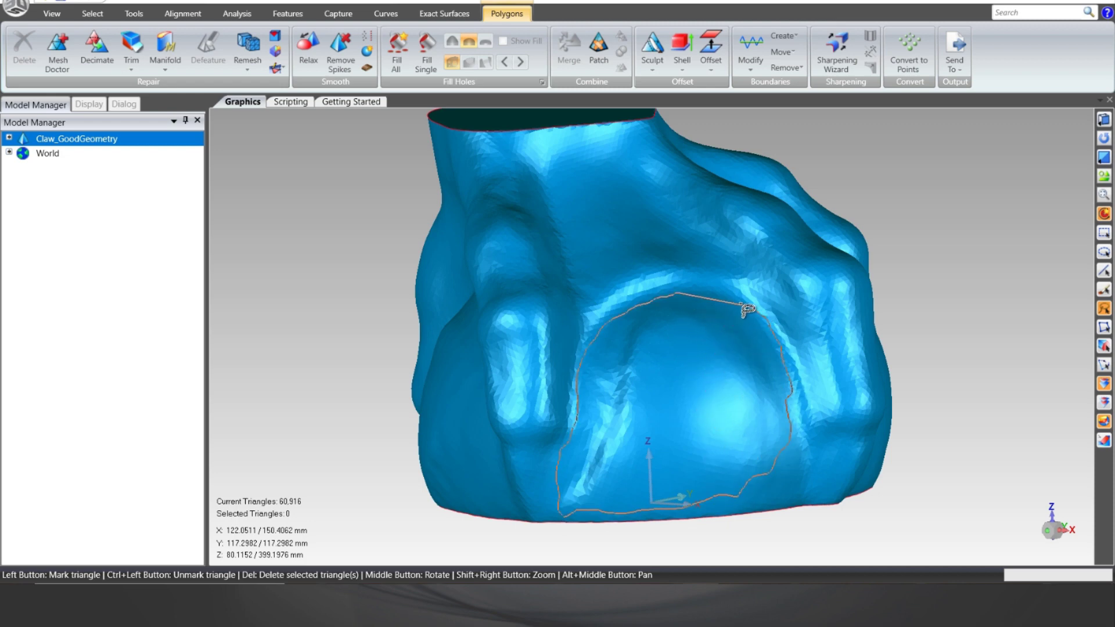
pyautogui.moveTo(741, 306); pyautogui.dragTo(726, 306)
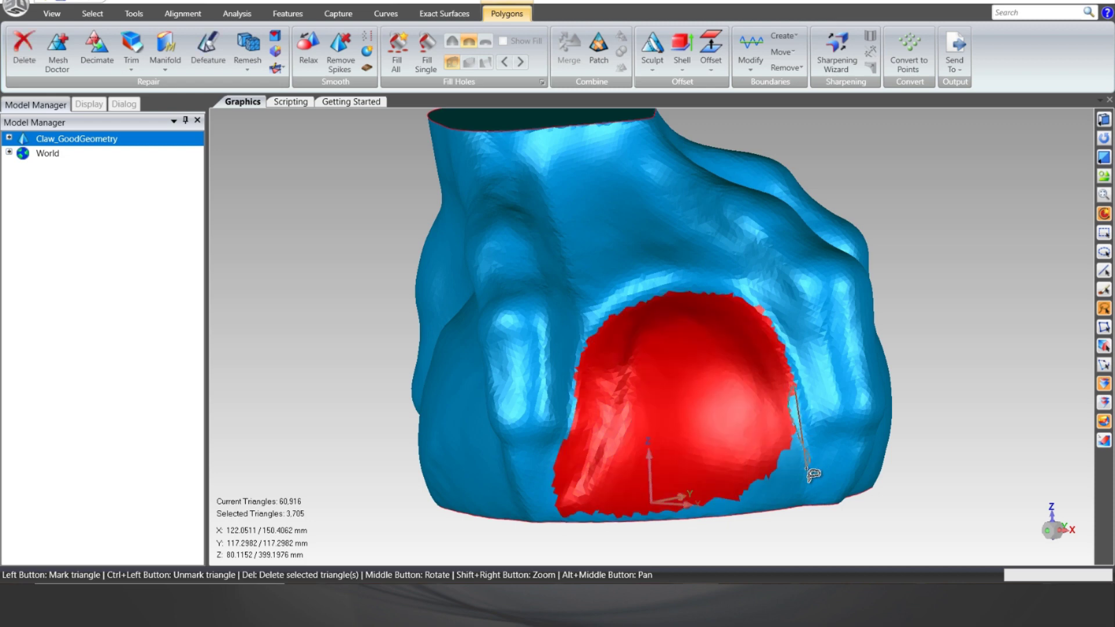
pyautogui.moveTo(805, 503)
pyautogui.mouseDown()
pyautogui.moveTo(726, 520)
pyautogui.moveTo(616, 464)
pyautogui.mouseUp()
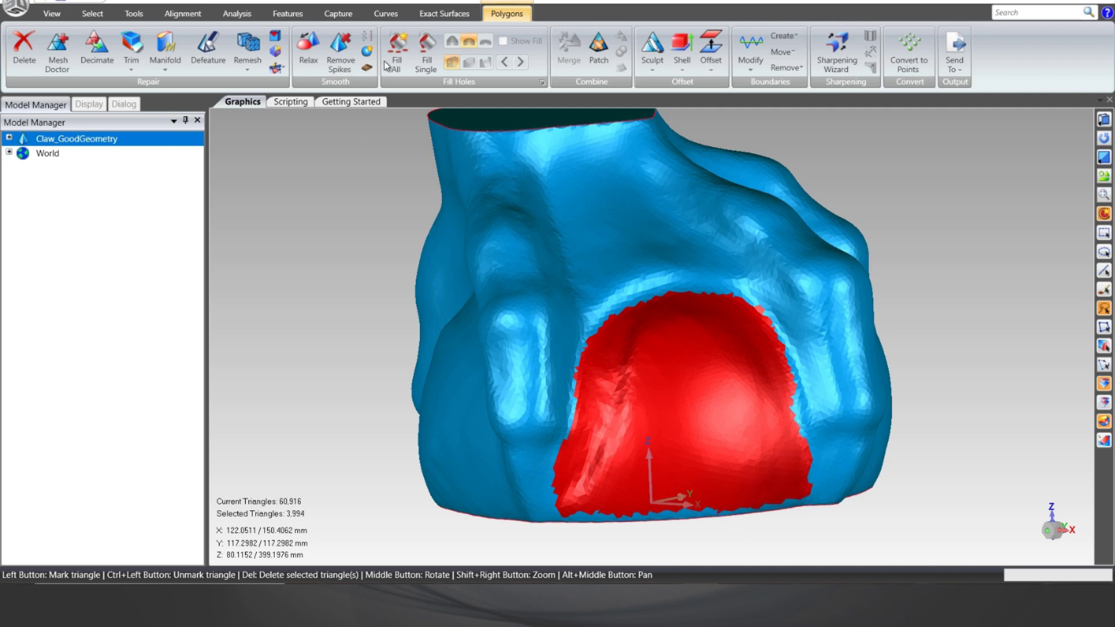
pyautogui.click(367, 52)
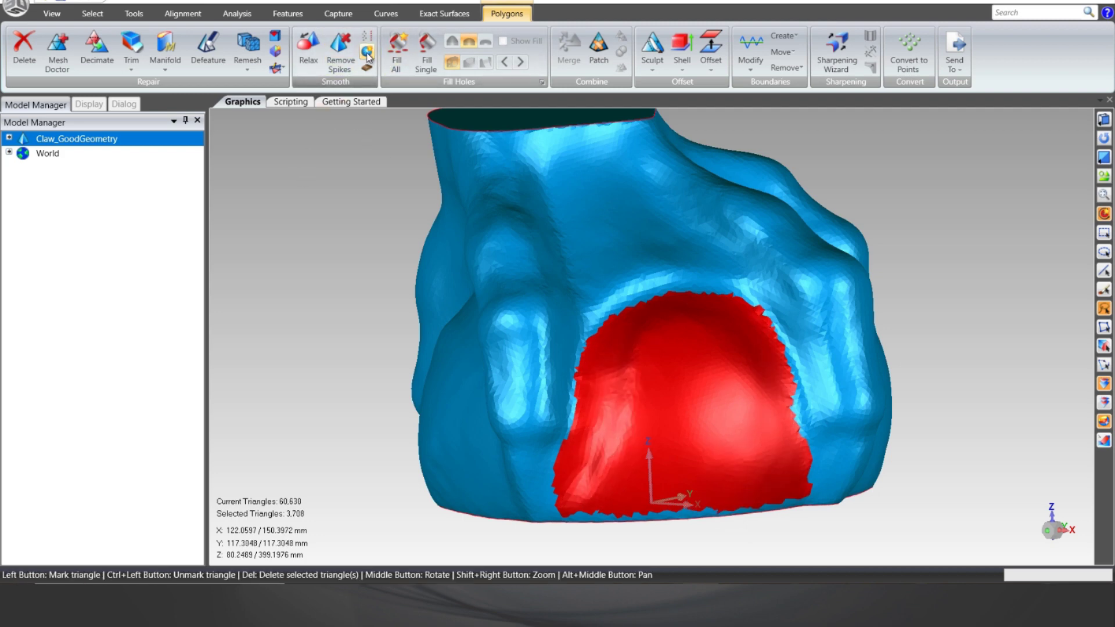
pyautogui.click(367, 54)
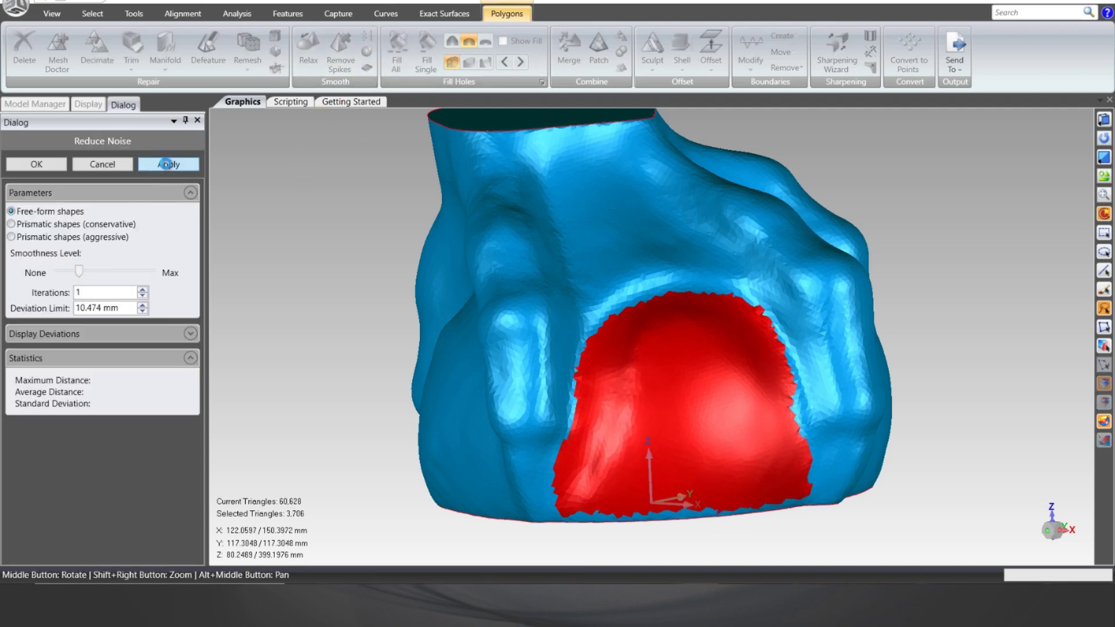
pyautogui.click(166, 165)
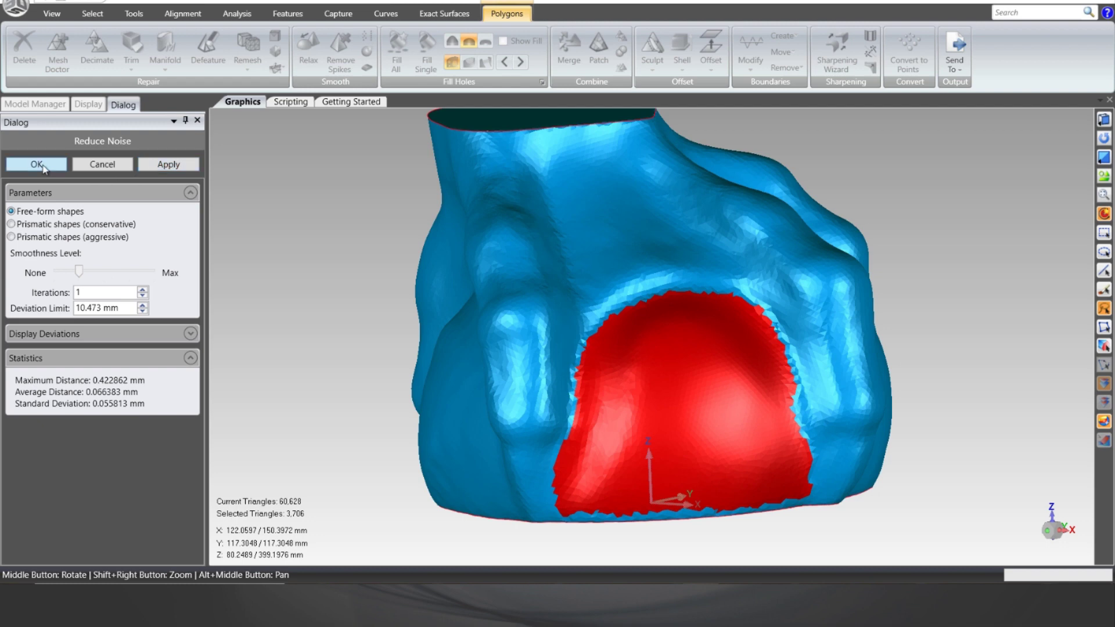
pyautogui.click(36, 164)
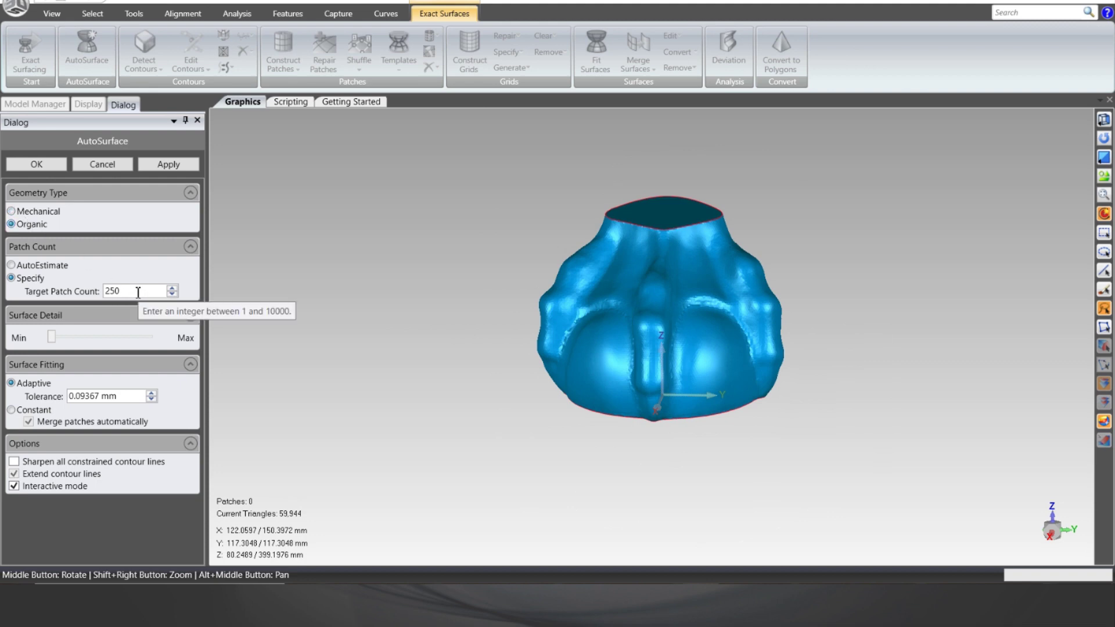
# - AutoSurface the claw as Organic NURBS with a 500-patch target, producing 552 patches
pyautogui.moveTo(135, 291); pyautogui.dragTo(77, 283)
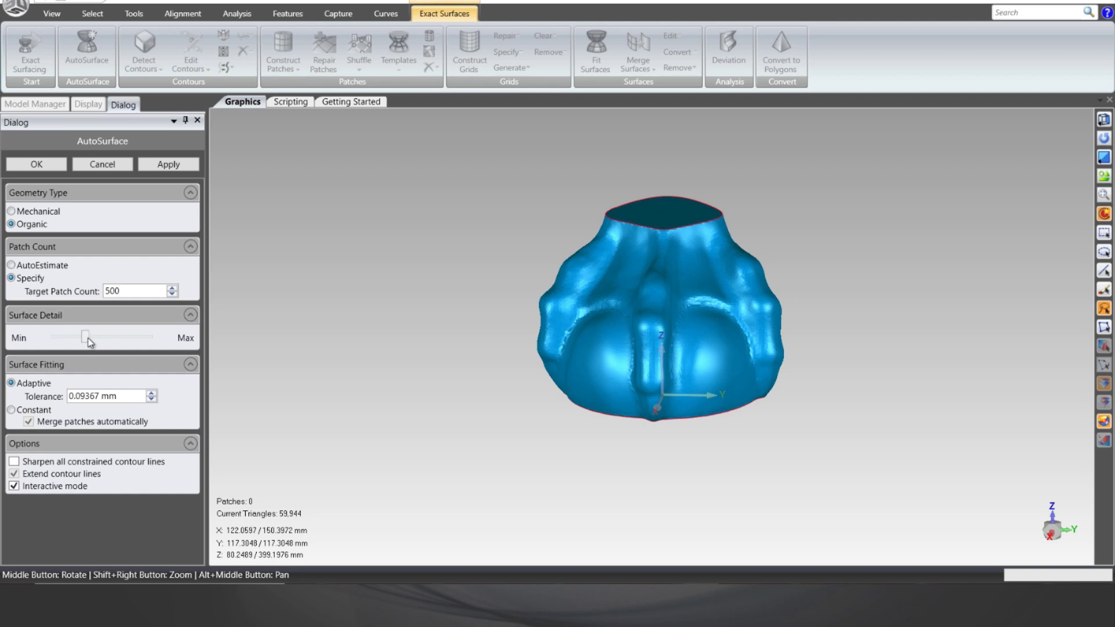
pyautogui.moveTo(97, 342); pyautogui.dragTo(111, 344)
pyautogui.click(93, 334)
pyautogui.click(161, 164)
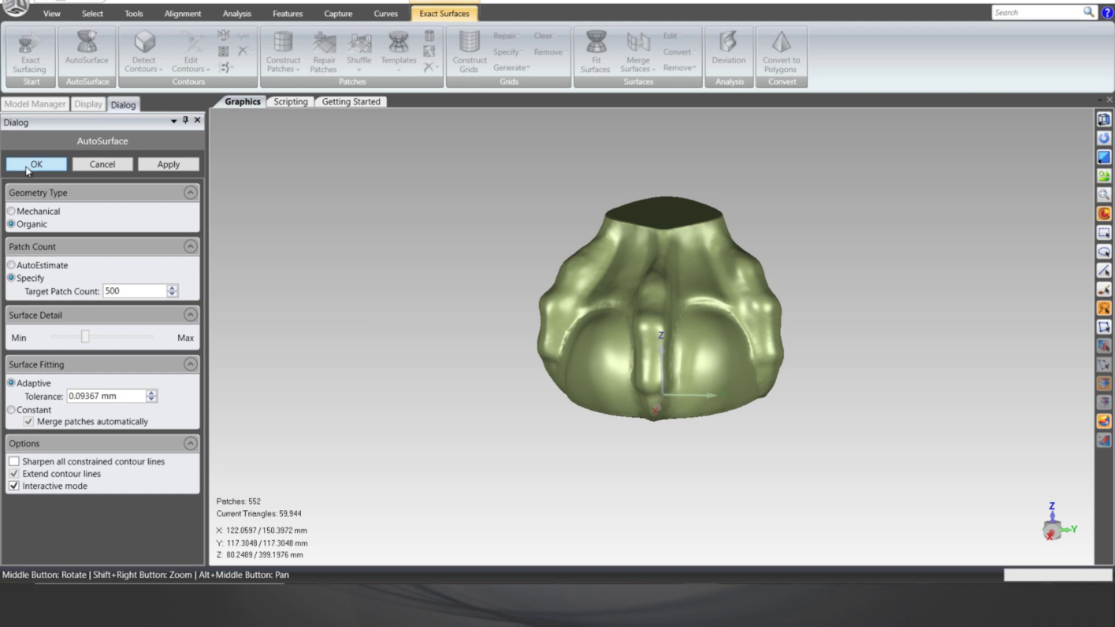
pyautogui.click(36, 164)
# - Compute the deviation between the NURBS surface and the claw mesh
pyautogui.scroll(3, 652, 298)
pyautogui.scroll(-1, 593, 353)
pyautogui.moveTo(592, 353); pyautogui.dragTo(436, 357)
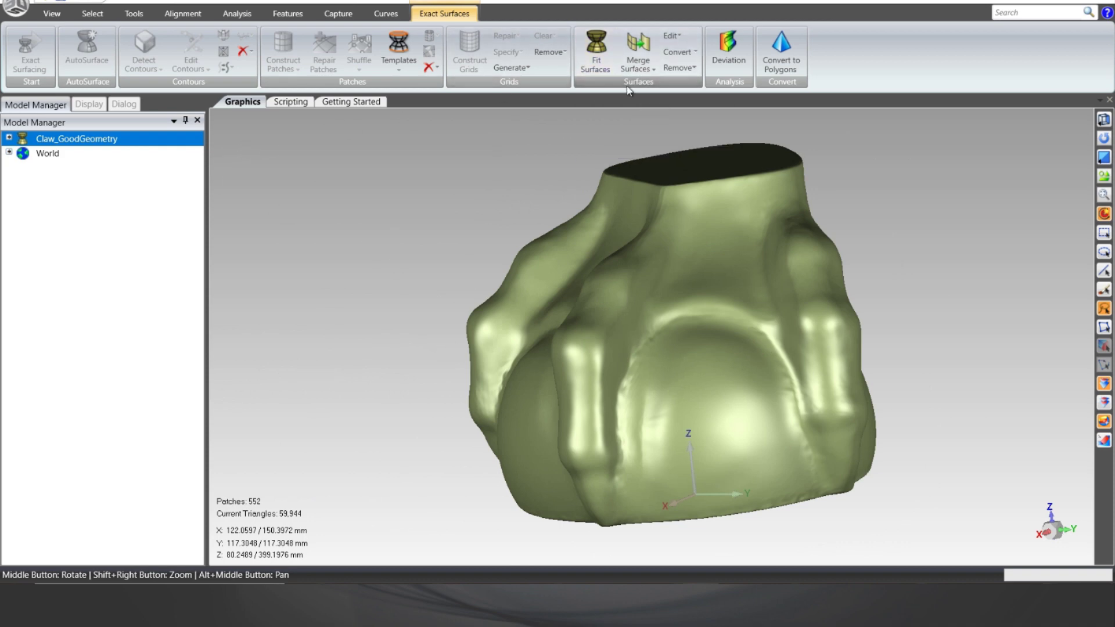
pyautogui.click(729, 49)
pyautogui.click(137, 164)
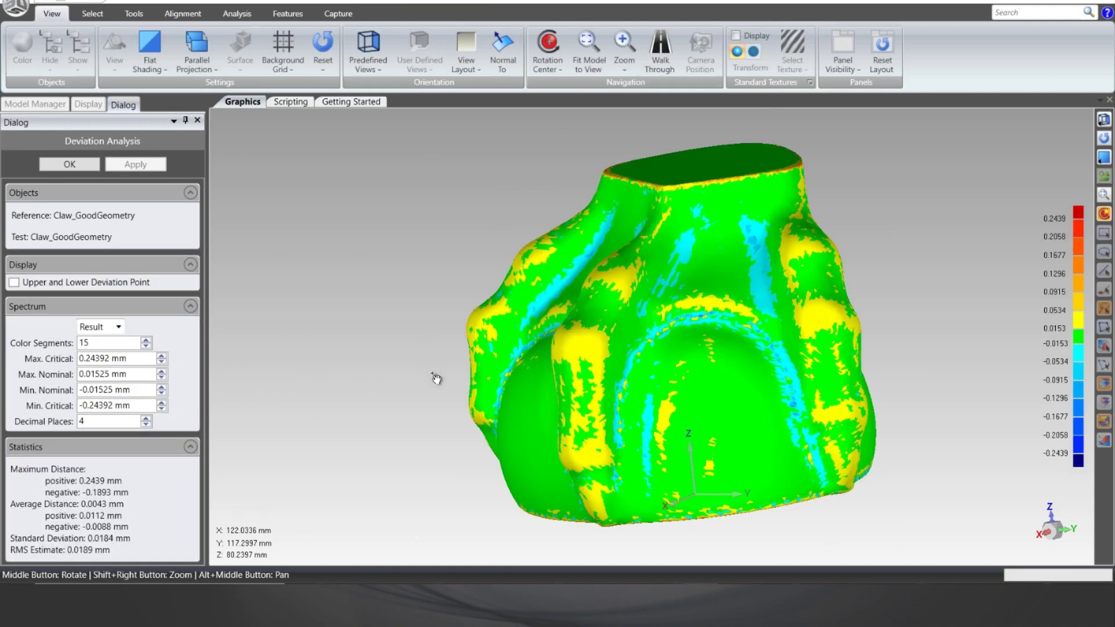
# - Inspect the deviation colour map (max about 0.24 mm) and close the analysis
pyautogui.moveTo(440, 385); pyautogui.dragTo(1106, 317)
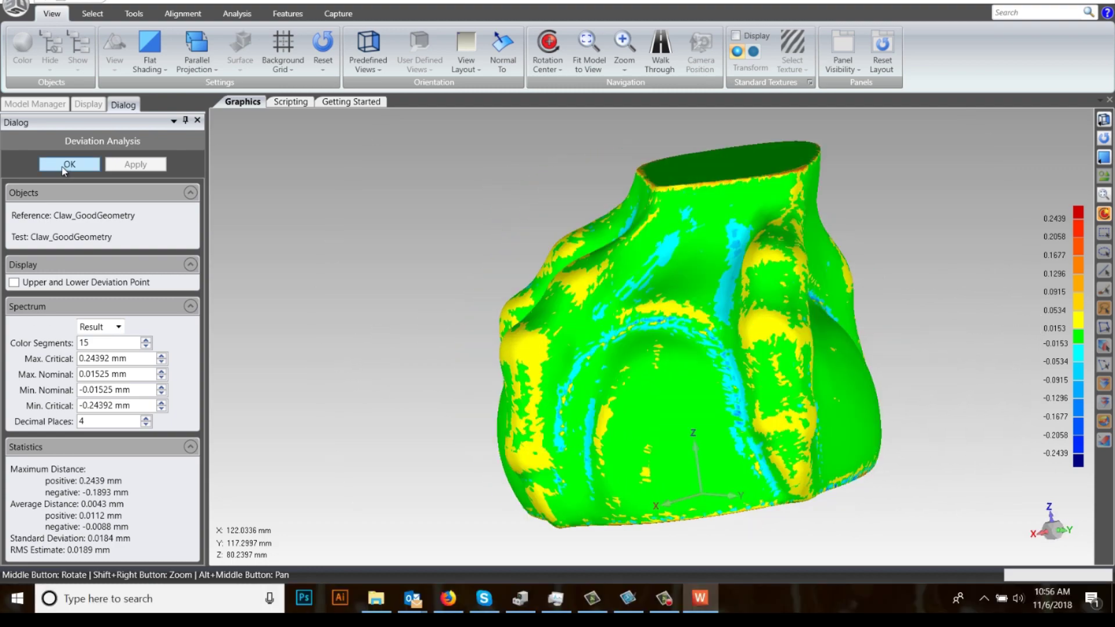
pyautogui.click(68, 164)
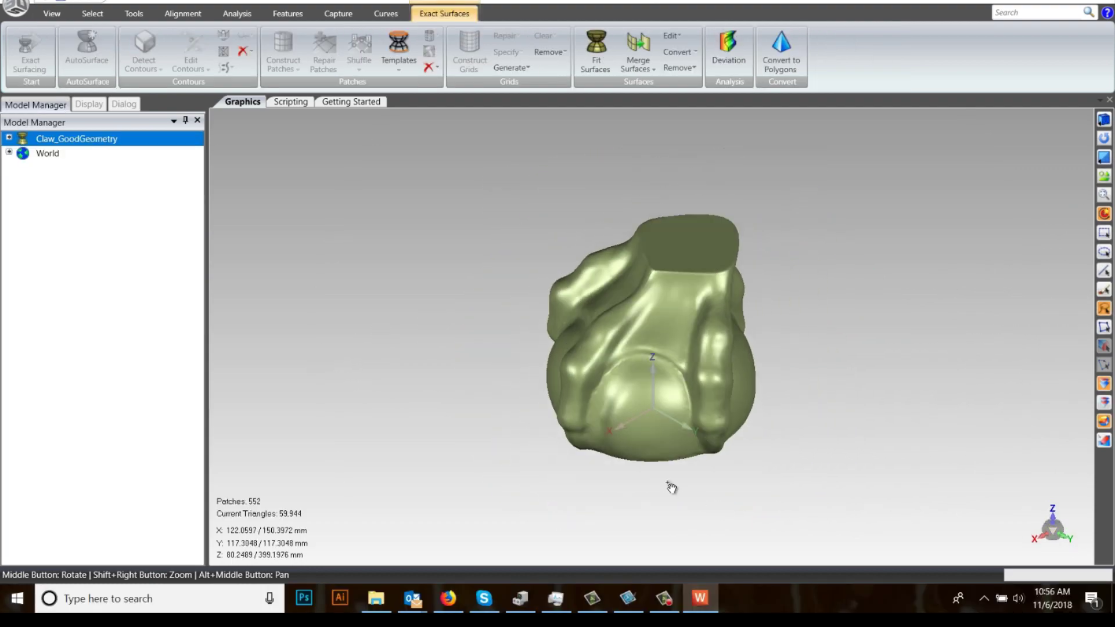